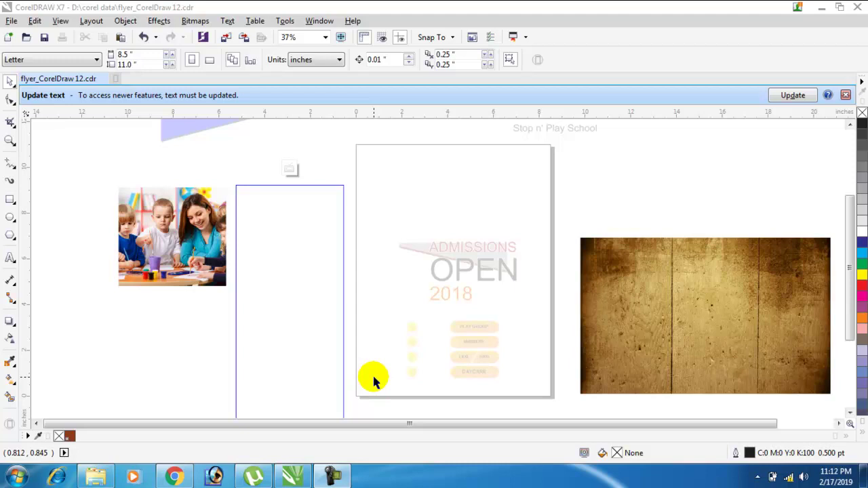
Switch to the YouTube channel in Chrome, look through its uploaded tutorial videos, and return to the CorelDRAW flyer
left_click(174, 477)
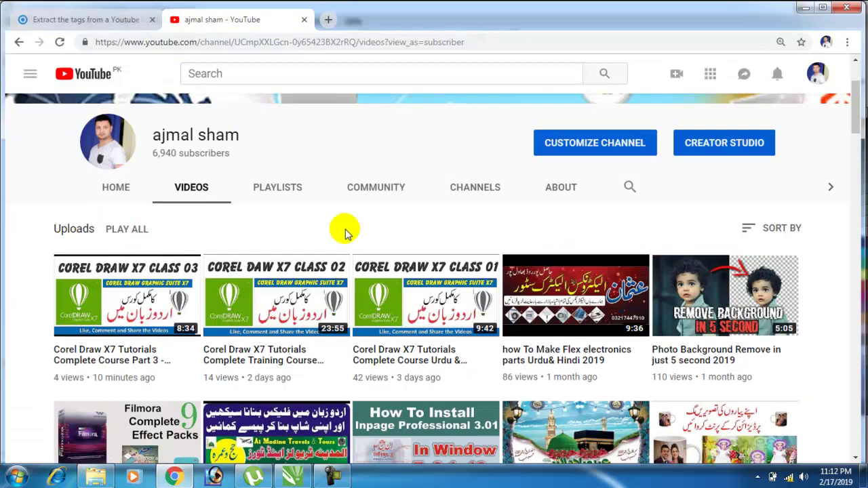
scroll(356, 241, "down", 4)
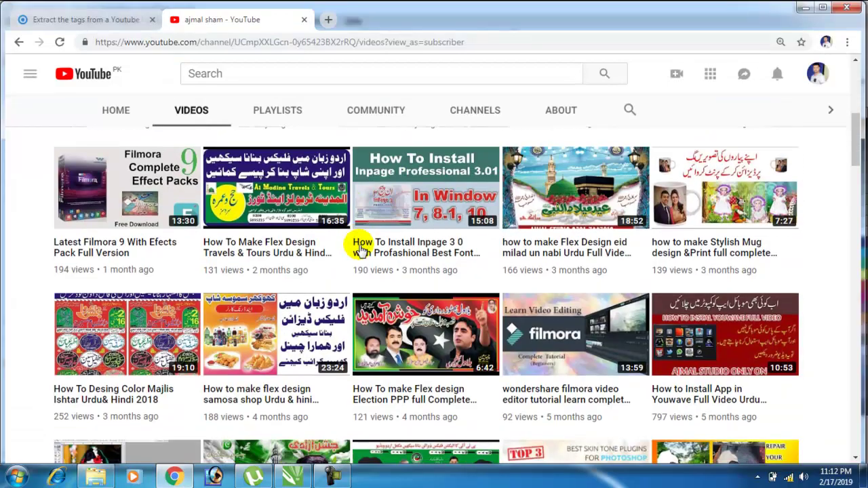
scroll(359, 250, "down", 2)
scroll(377, 265, "down", 4)
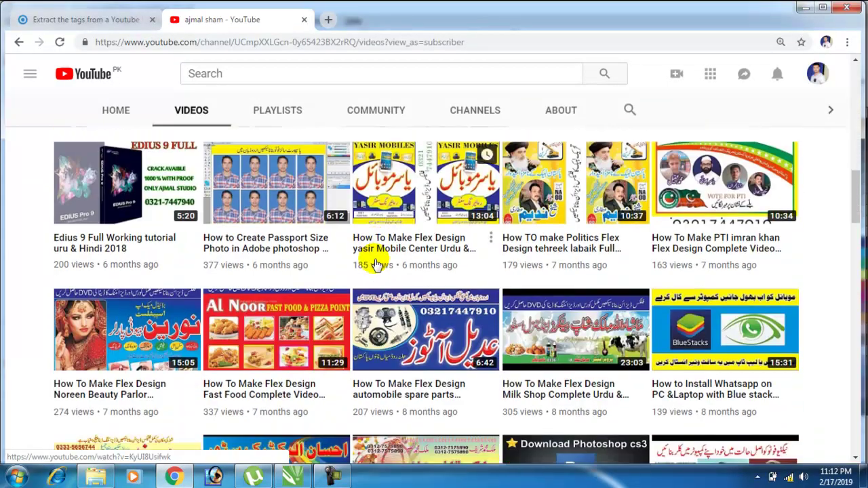
scroll(377, 265, "down", 2)
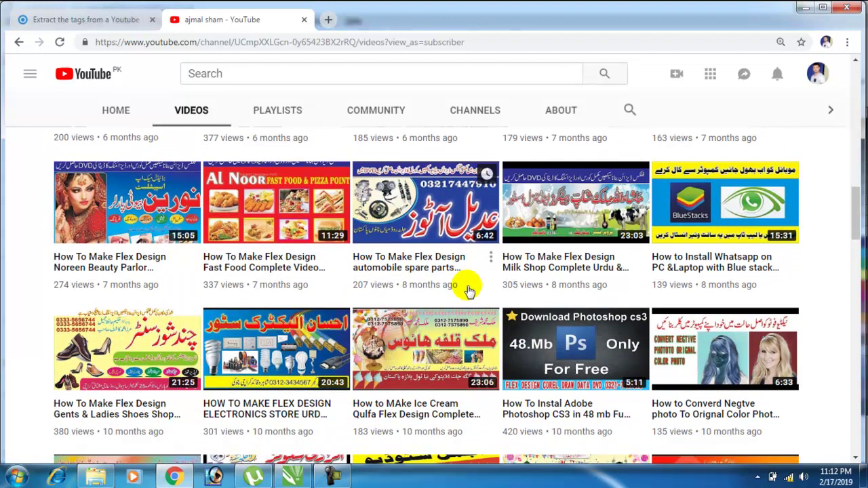
scroll(468, 290, "up", 1)
scroll(468, 291, "up", 2)
scroll(466, 290, "up", 2)
scroll(466, 290, "down", 2)
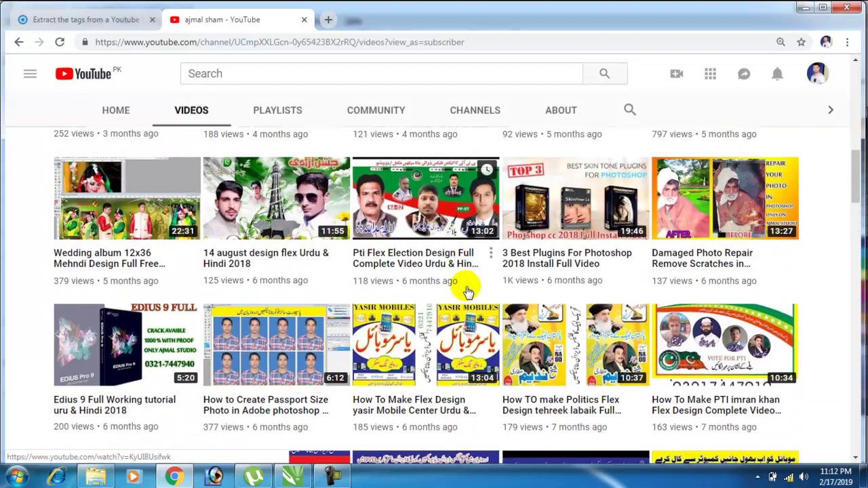
scroll(562, 288, "up", 2)
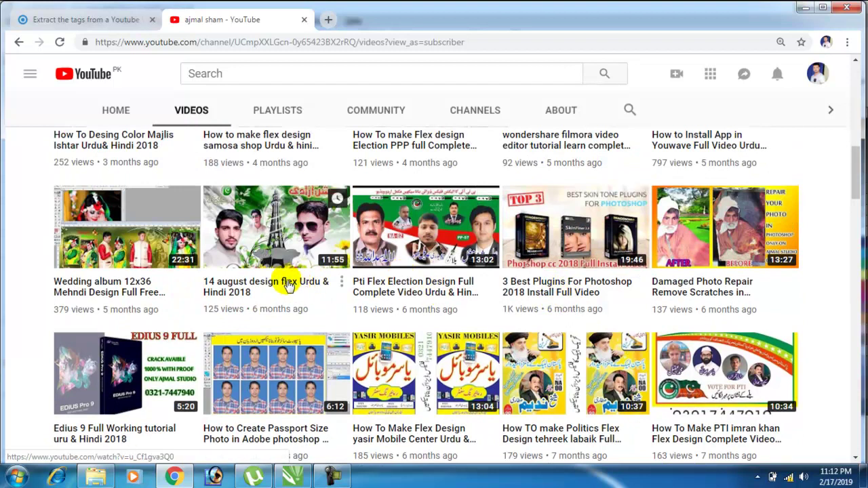
scroll(397, 271, "up", 2)
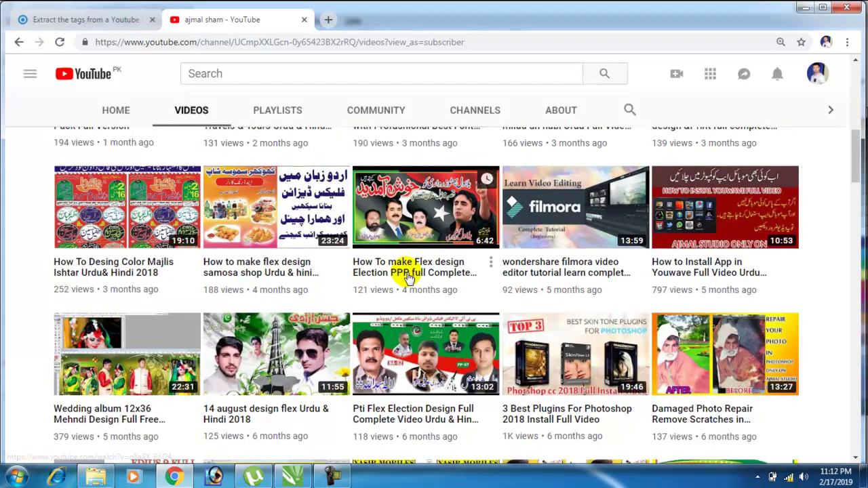
scroll(408, 278, "up", 1)
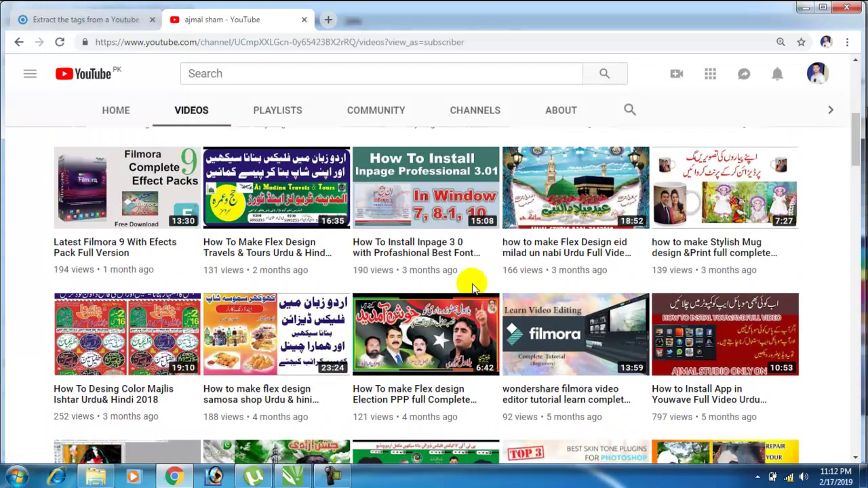
scroll(472, 287, "down", 4)
scroll(472, 287, "up", 4)
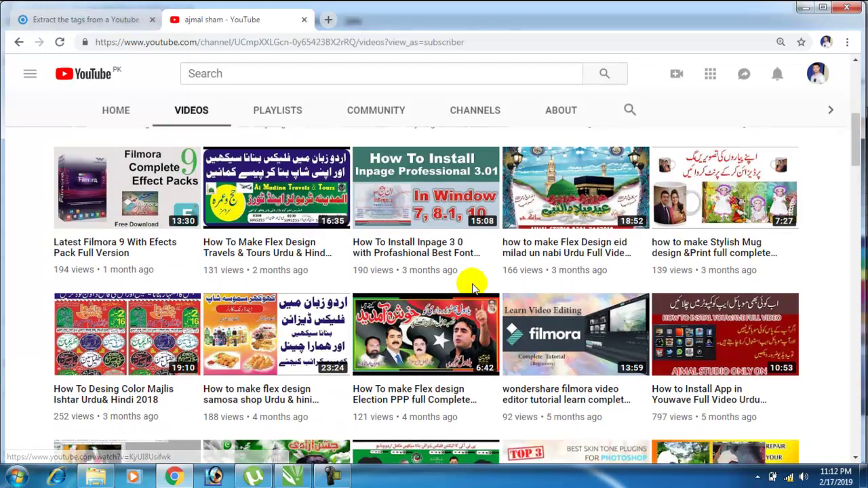
scroll(472, 288, "down", 8)
scroll(473, 287, "down", 3)
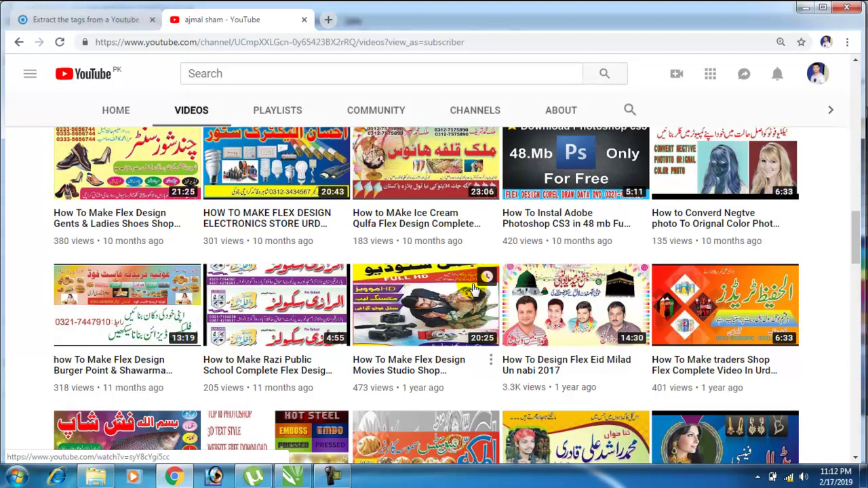
scroll(473, 287, "up", 8)
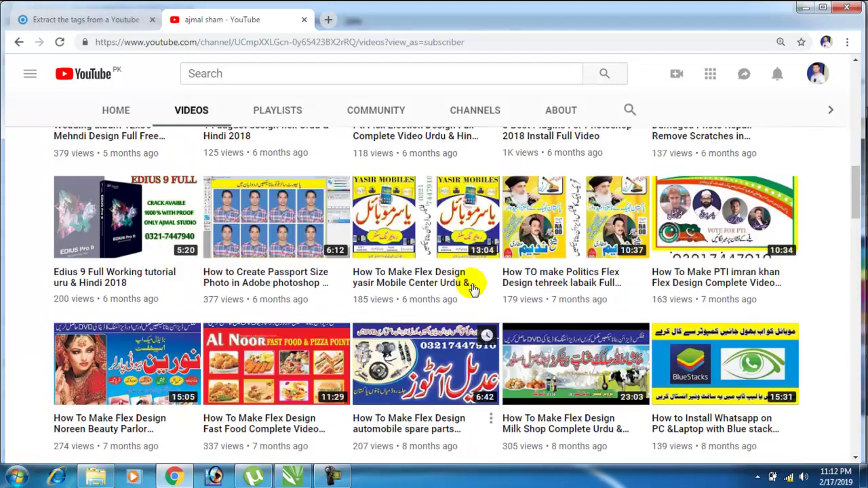
scroll(472, 287, "up", 2)
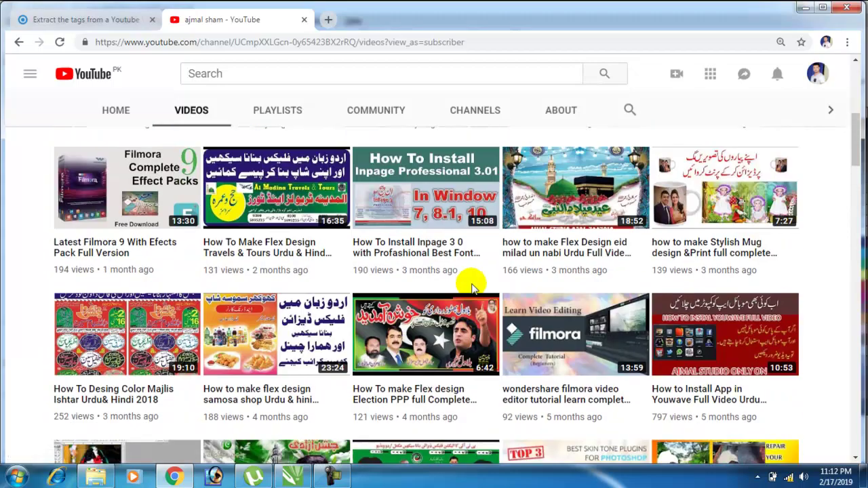
scroll(473, 288, "down", 15)
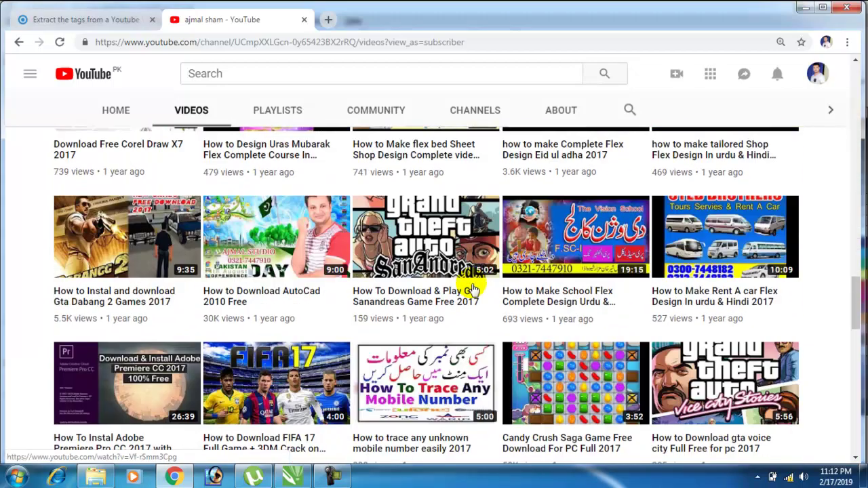
scroll(472, 288, "down", 1)
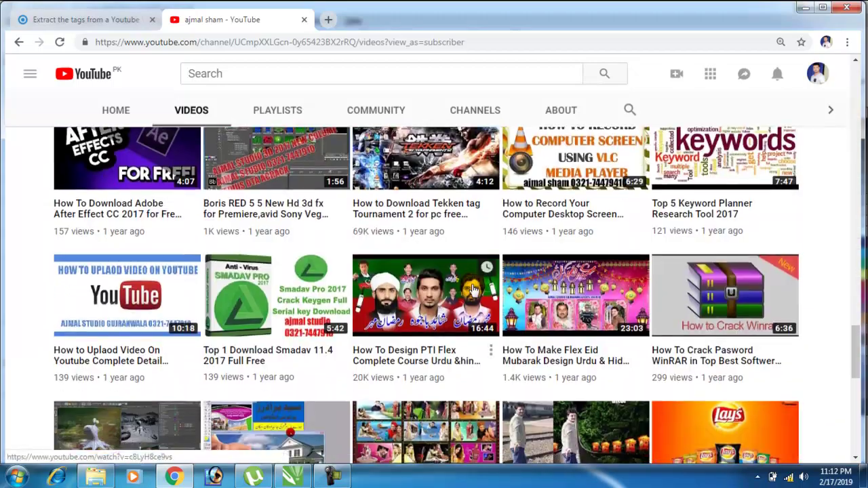
scroll(472, 288, "up", 1)
scroll(473, 290, "up", 15)
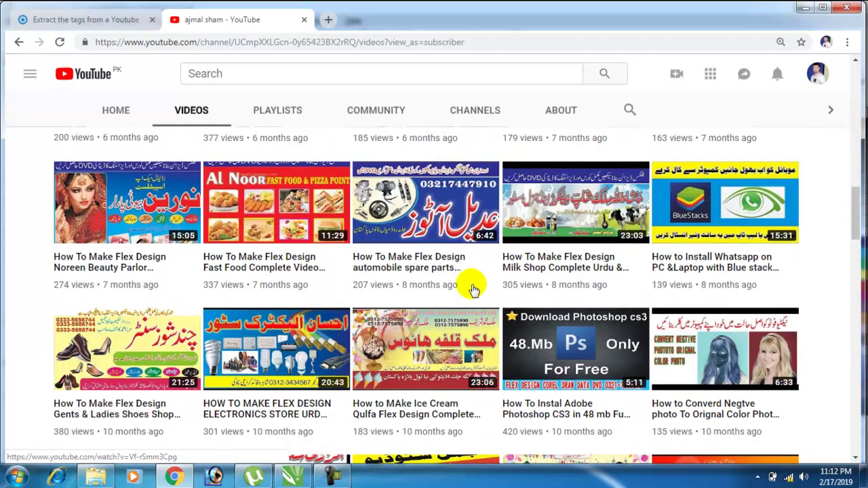
scroll(473, 287, "up", 2)
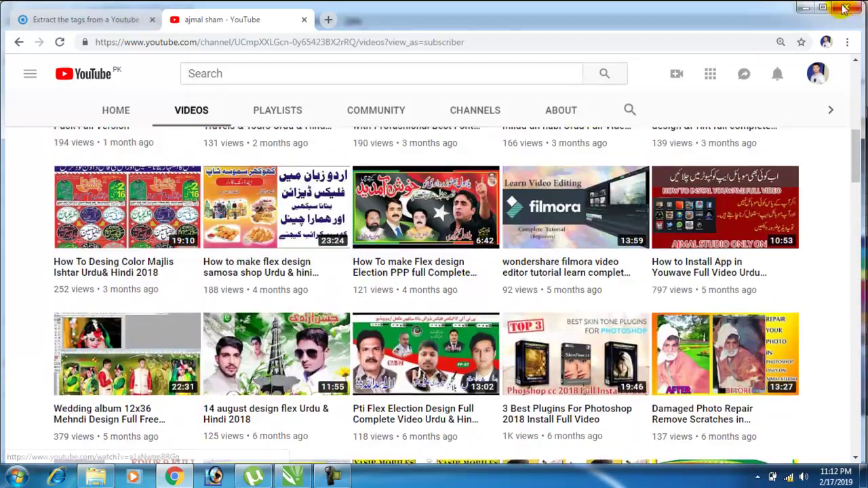
left_click(806, 8)
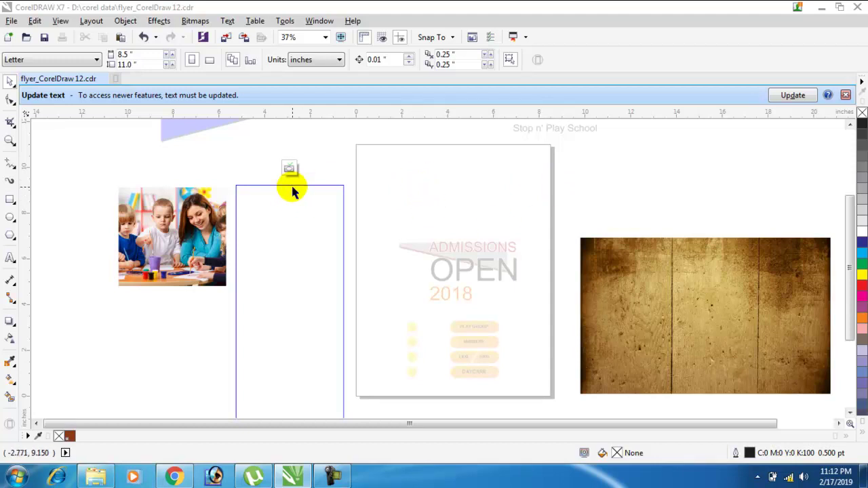
left_click(850, 413)
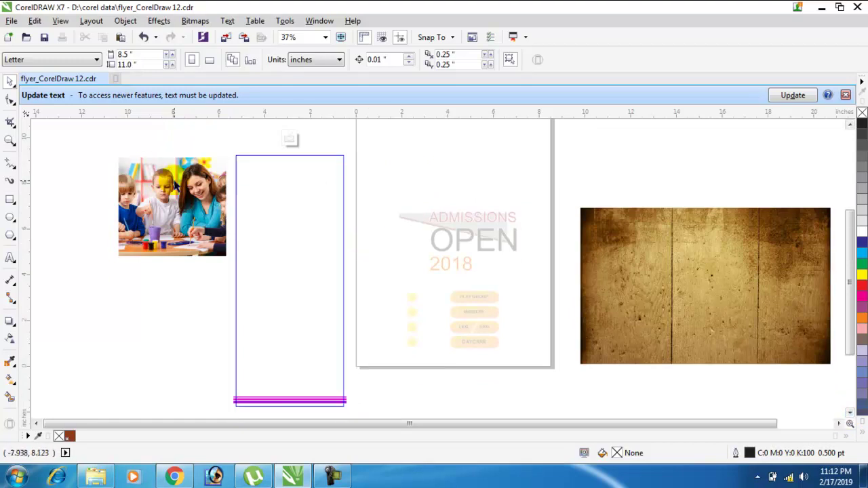
left_click(249, 155)
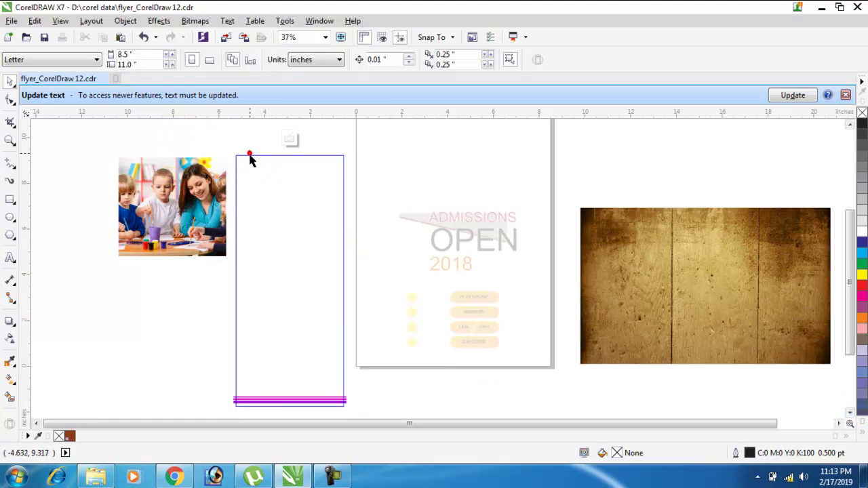
left_click(170, 166)
left_click(201, 139)
left_click(192, 179)
left_click(261, 167)
left_click(270, 160)
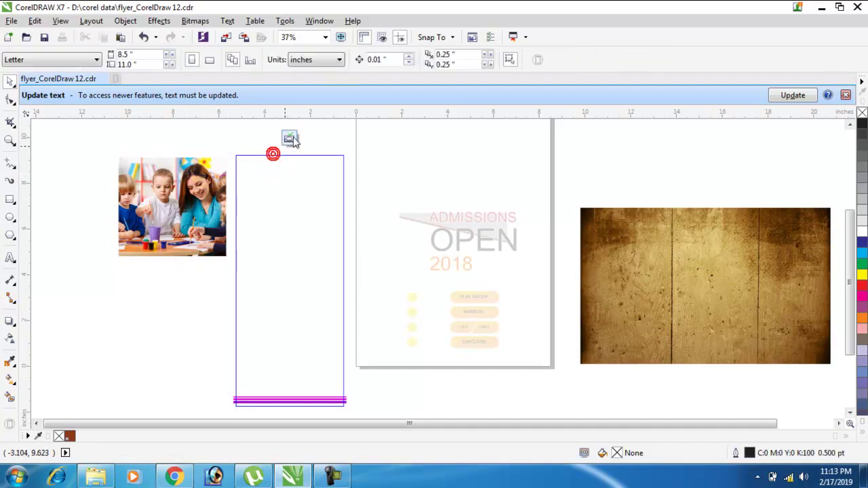
left_click(242, 138)
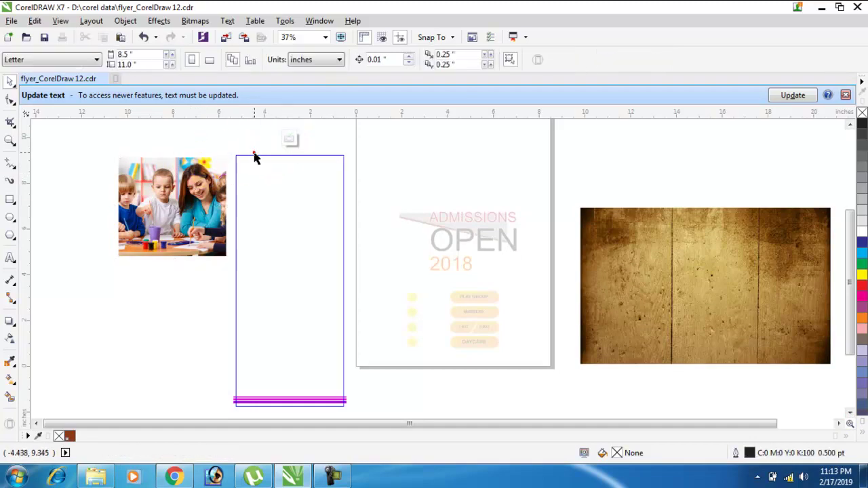
left_click(186, 168)
left_click(293, 190)
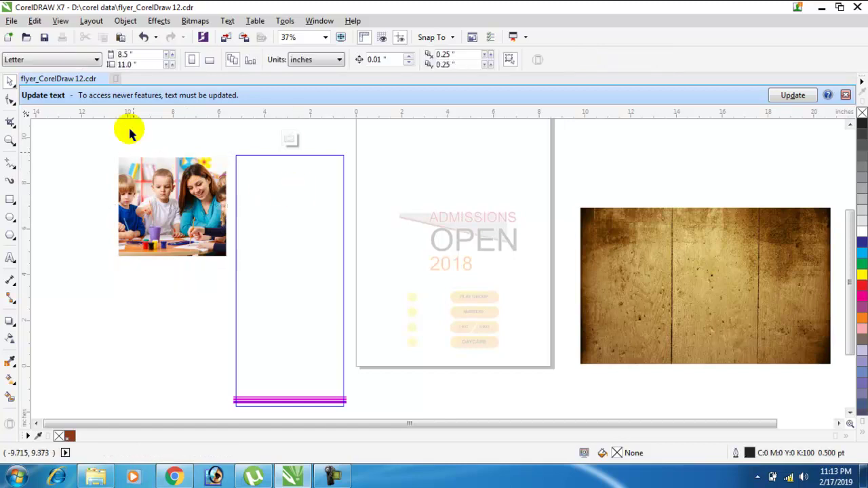
left_click(159, 20)
left_click(107, 156)
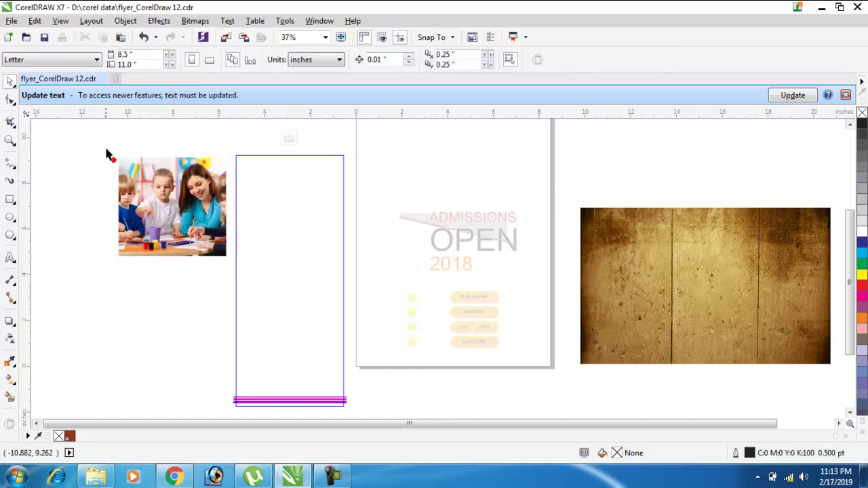
left_click(271, 156)
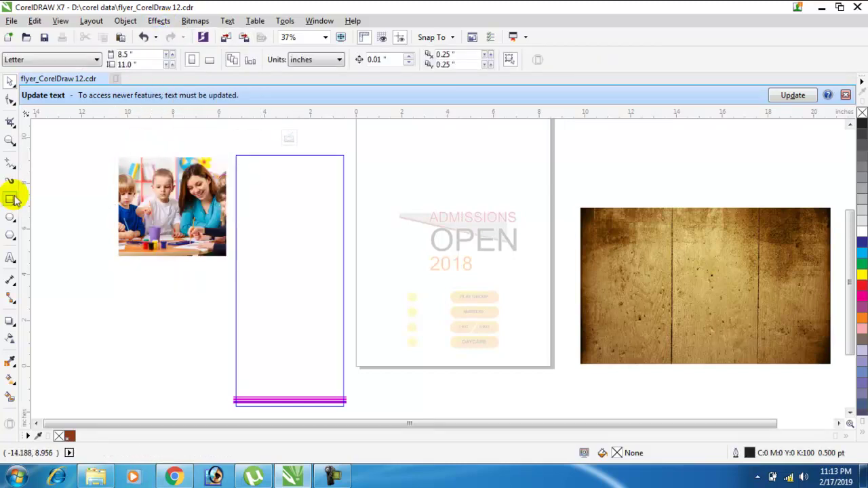
Stop editing the contents of the tall brown PowerClip panel and undo that exit
left_click(278, 192)
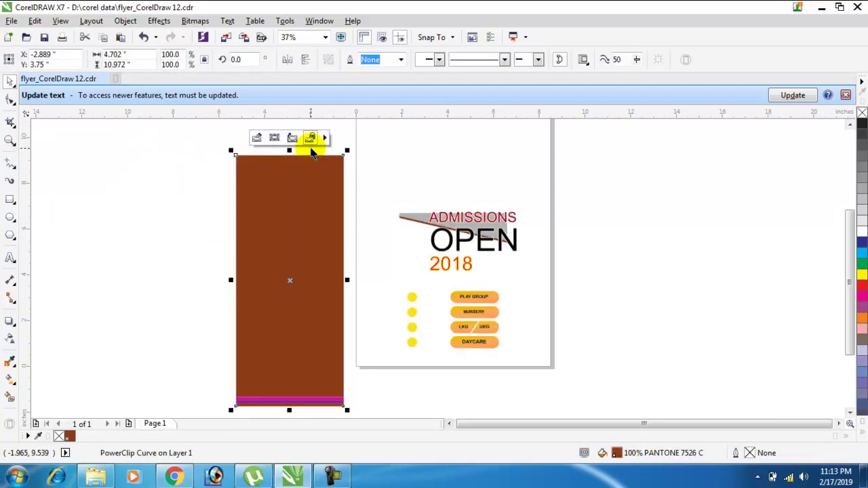
left_click(419, 163)
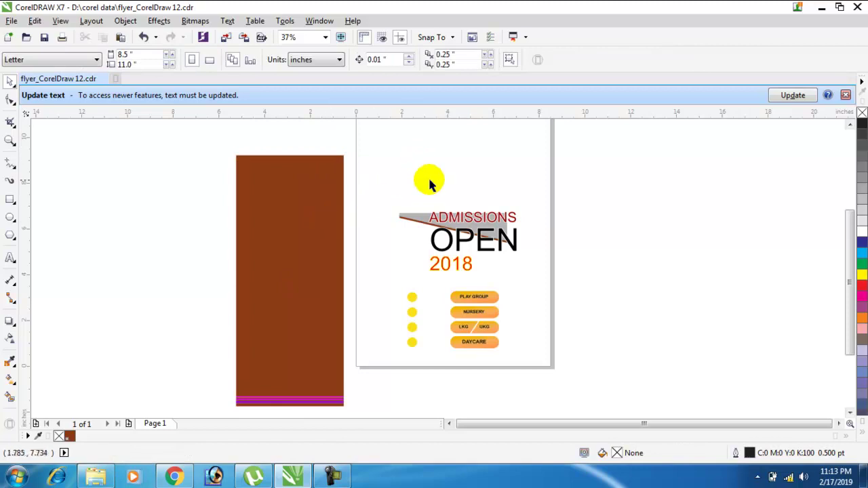
scroll(430, 180, "down", 2)
scroll(429, 184, "up", 2)
key("ctrl+z")
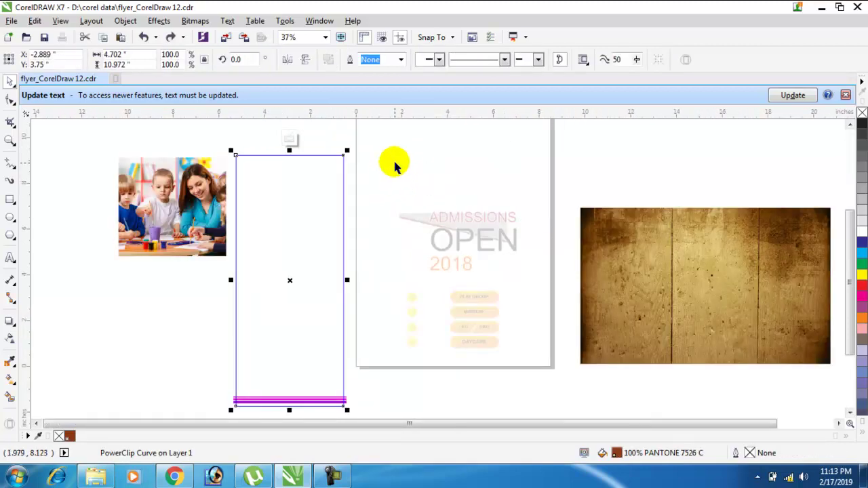
left_click(395, 161)
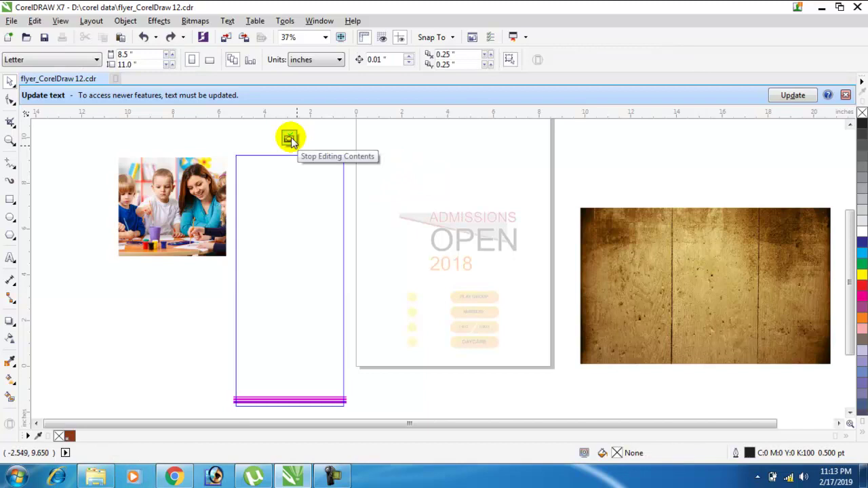
Move the framed classroom photo over the wood texture image and extract it from its PowerClip frame
left_click(261, 141)
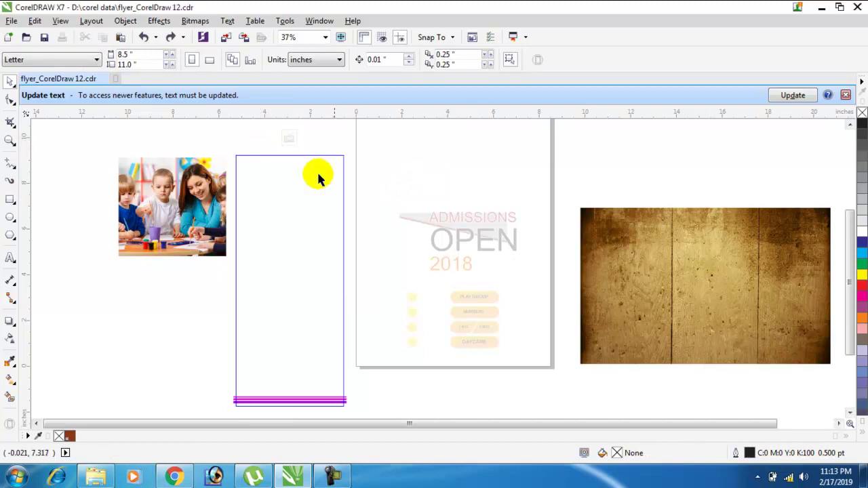
left_click(194, 178)
left_click_drag(177, 186, 714, 194)
left_click(683, 279)
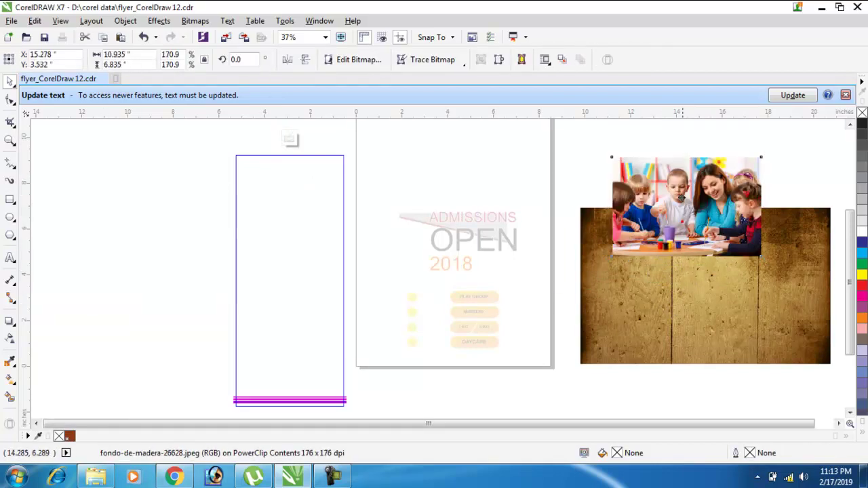
left_click_drag(673, 198, 660, 171)
left_click(683, 191)
key("ctrl+z")
key("ctrl+z")
Move the extracted classroom photo away from its empty frame to the blank area beside the tall PowerClip outline
left_click_drag(699, 191, 112, 201)
left_click(303, 187)
left_click(303, 191)
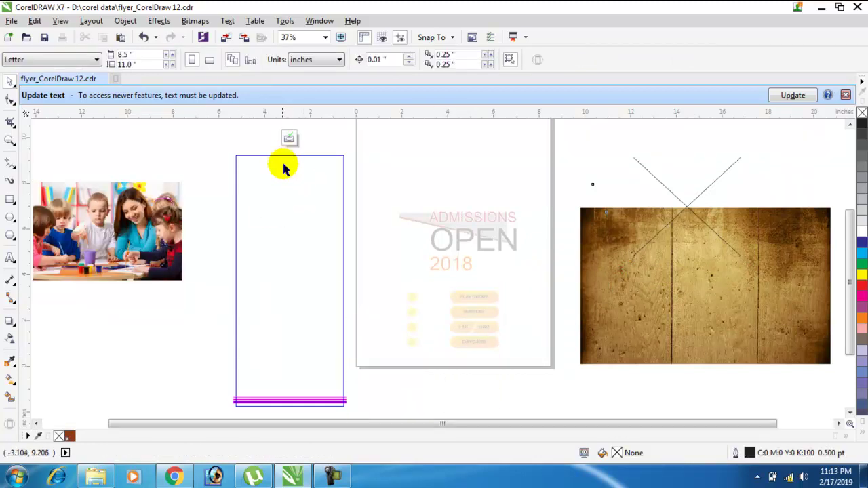
left_click(296, 188)
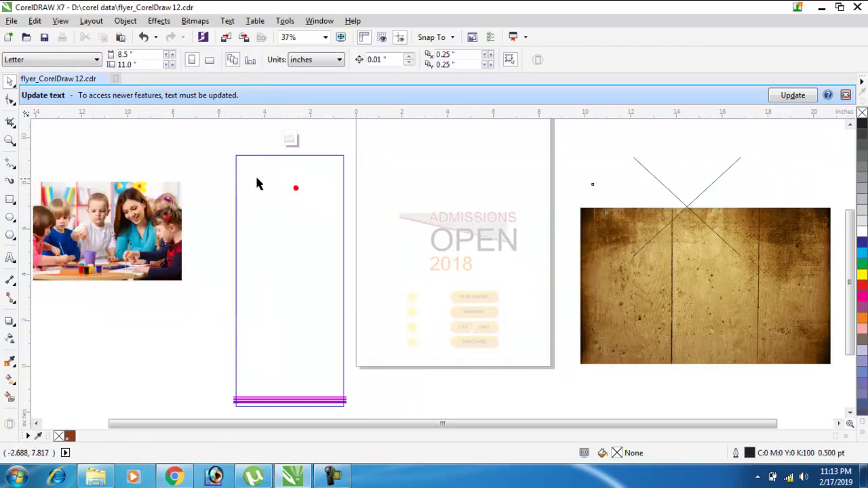
Try to place the classroom photo inside the tall outline as a PowerClip
left_click(148, 216)
left_click(163, 20)
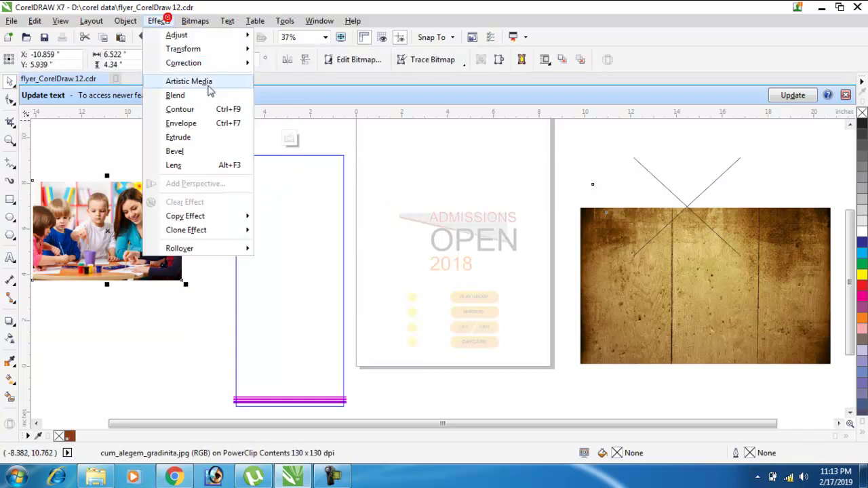
mouse_move(124, 21)
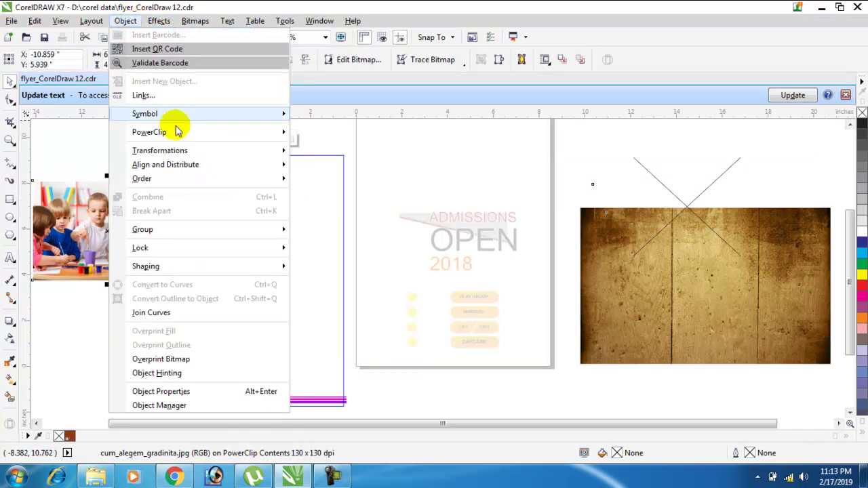
mouse_move(256, 159)
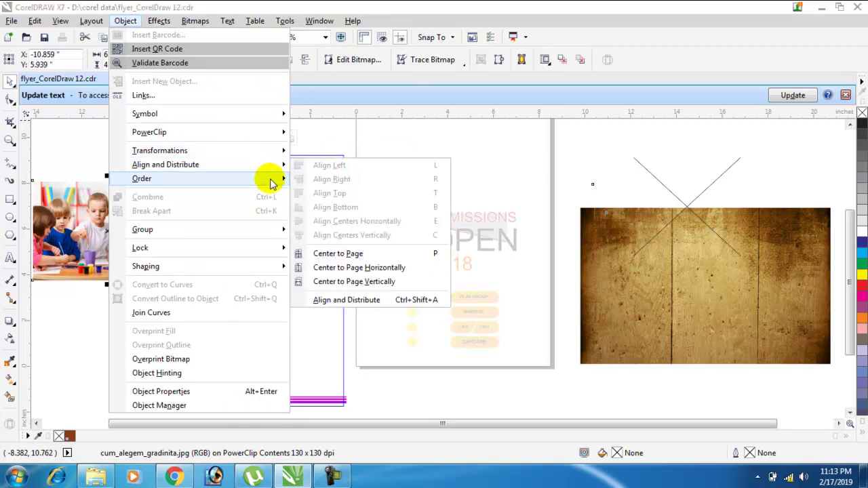
mouse_move(271, 183)
mouse_move(269, 133)
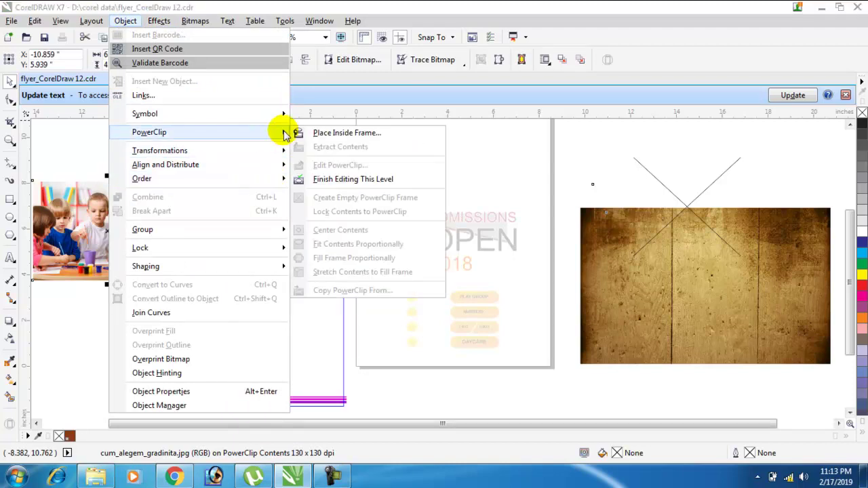
left_click(324, 133)
left_click(279, 188)
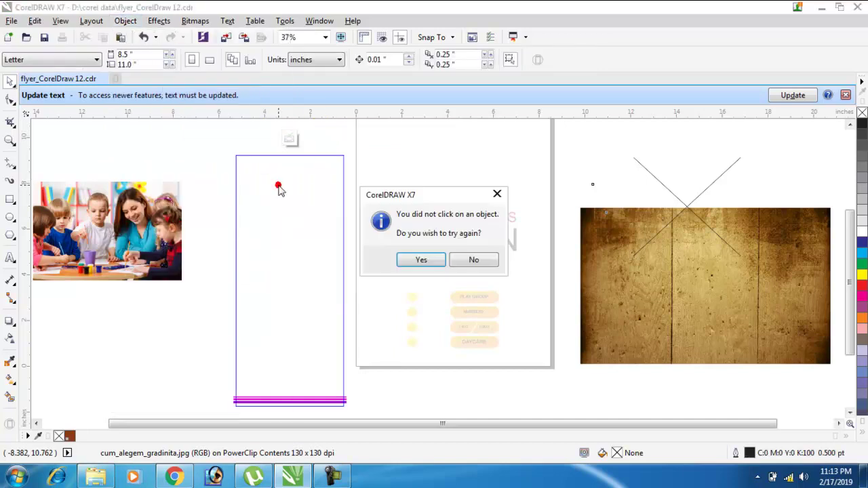
left_click(420, 259)
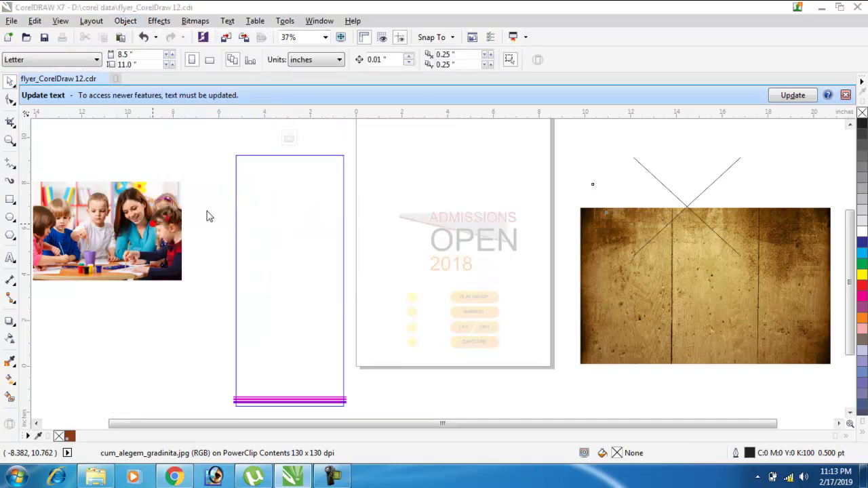
left_click(428, 258)
left_click(423, 258)
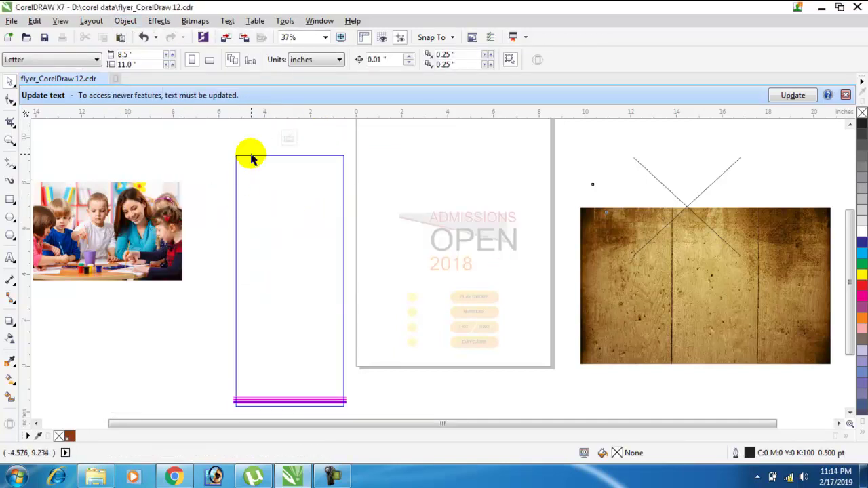
Shift the classroom photo beside the tall outline and finish editing the PowerClip contents
left_click_drag(118, 231, 188, 223)
left_click_drag(186, 223, 158, 173)
left_click(288, 139)
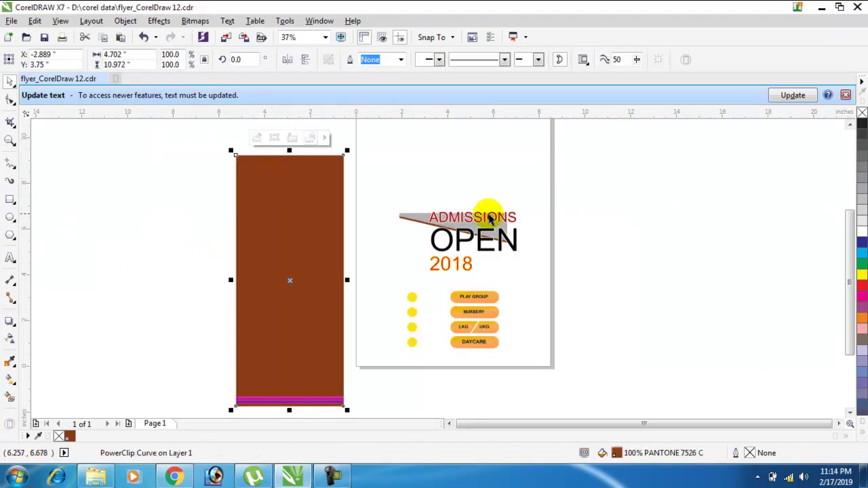
Reposition the tall brown PowerClip panel in the blank area beside the flyer page, below the blue triangle
scroll(301, 218, "down", 2)
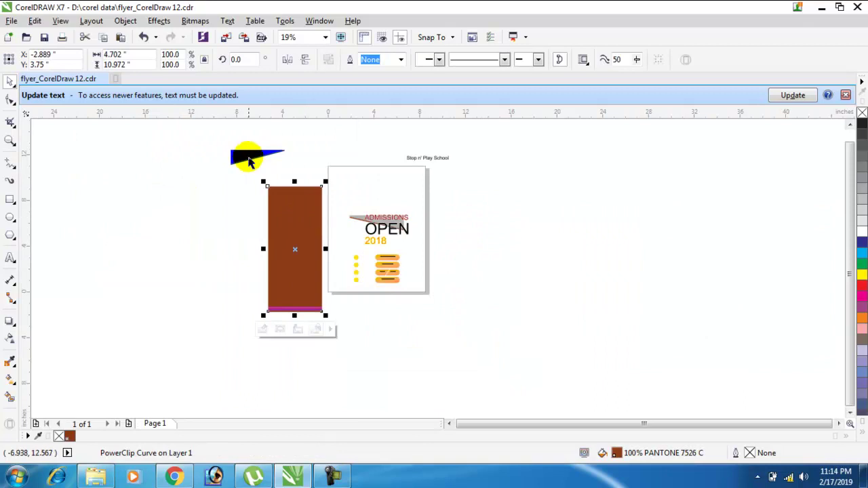
left_click(210, 134)
left_click_drag(291, 209, 212, 214)
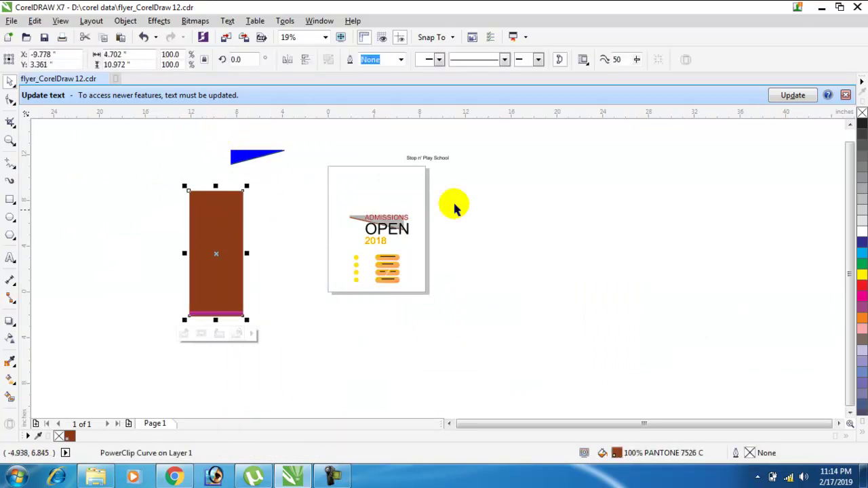
left_click_drag(473, 185, 568, 279)
left_click(520, 256)
left_click_drag(229, 248, 292, 228)
left_click(273, 402)
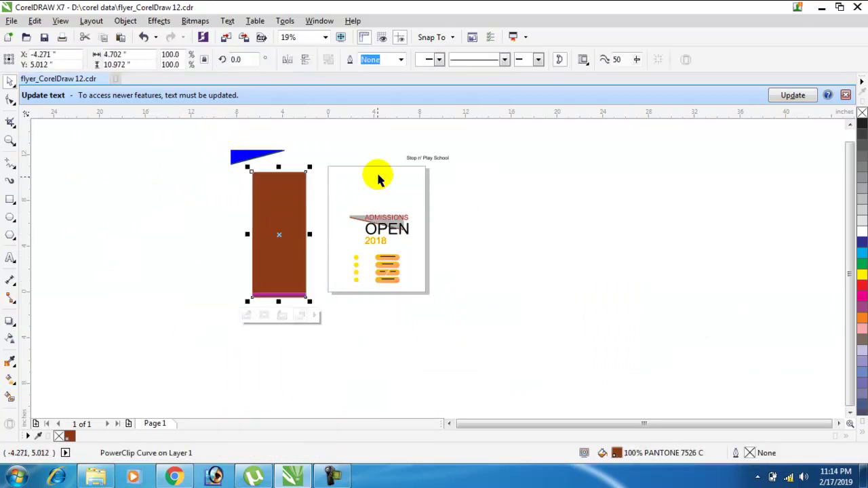
Switch to Chrome and open the Google home page in a new tab
left_click(175, 475)
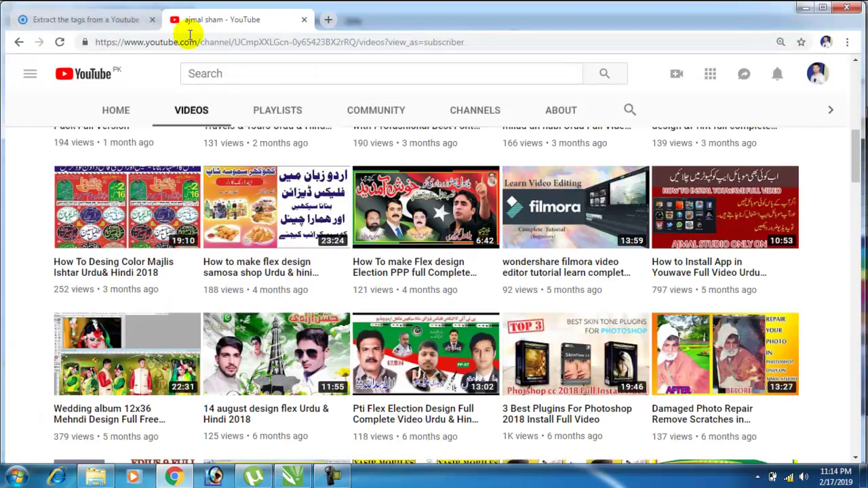
left_click(332, 21)
type("g")
key("Return")
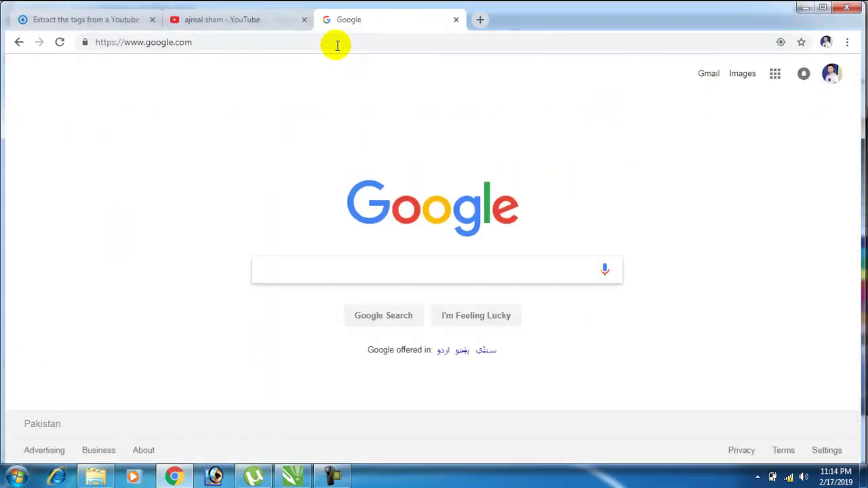
Search Google Images for "admission education"
type("admi")
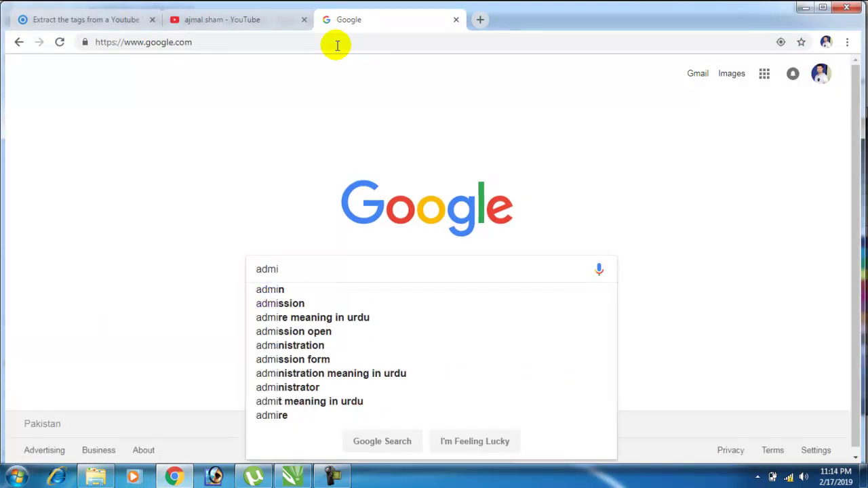
type("n")
key("Down")
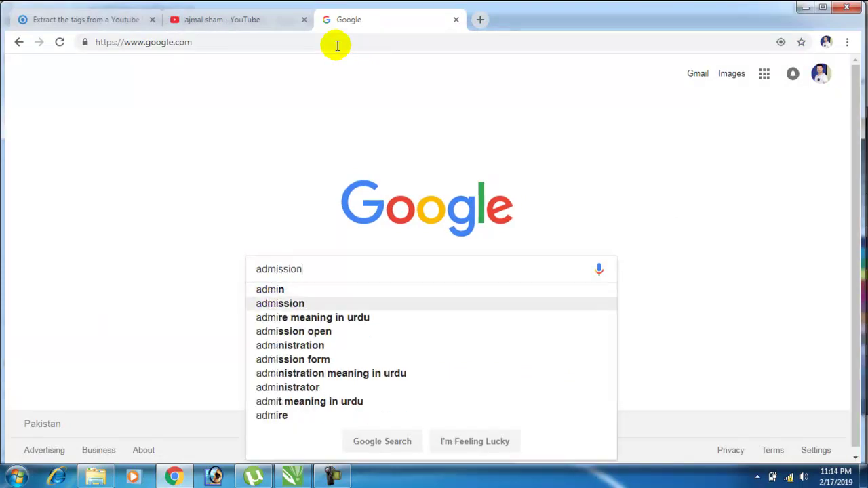
type("e")
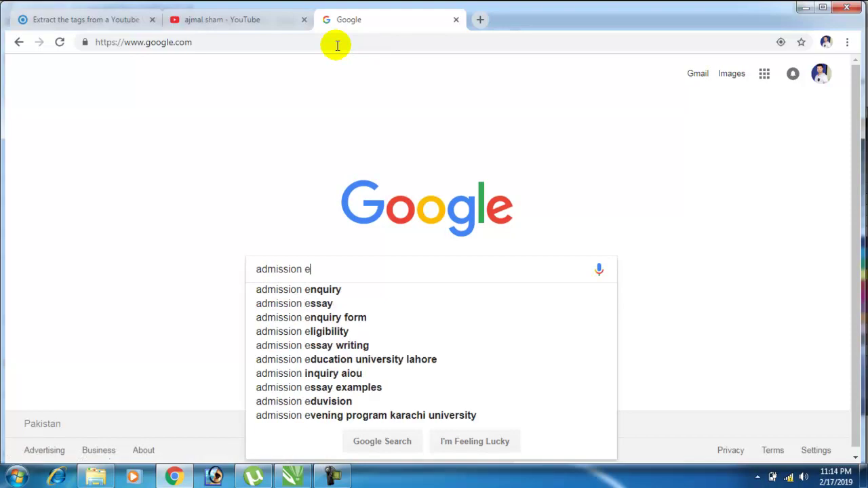
type("d")
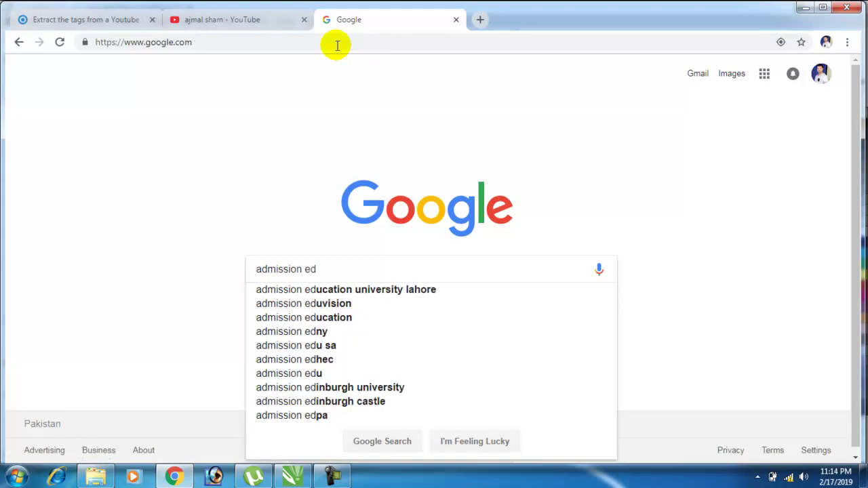
left_click(328, 319)
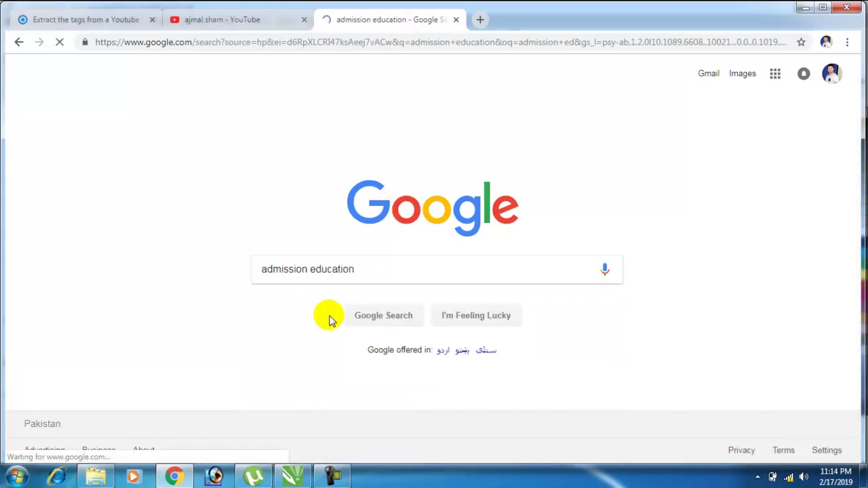
left_click(198, 116)
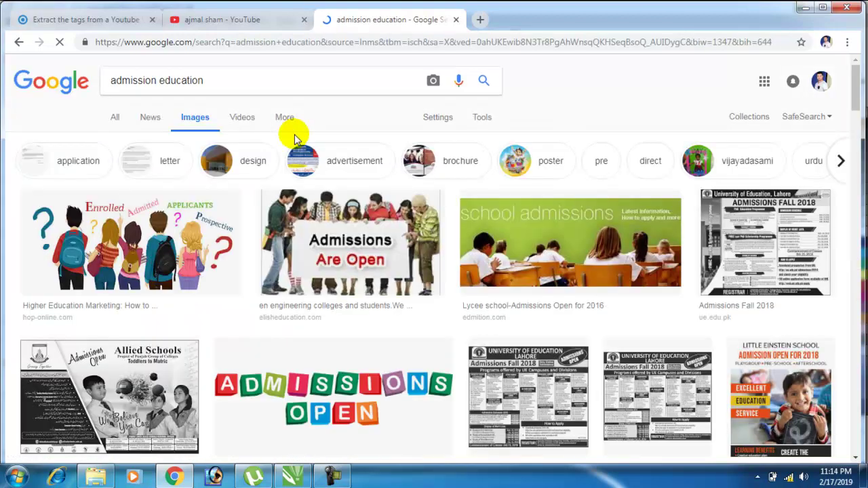
Browse the admission image results and bring up the current-students.jpg photo among the related images
scroll(382, 163, "down", 5)
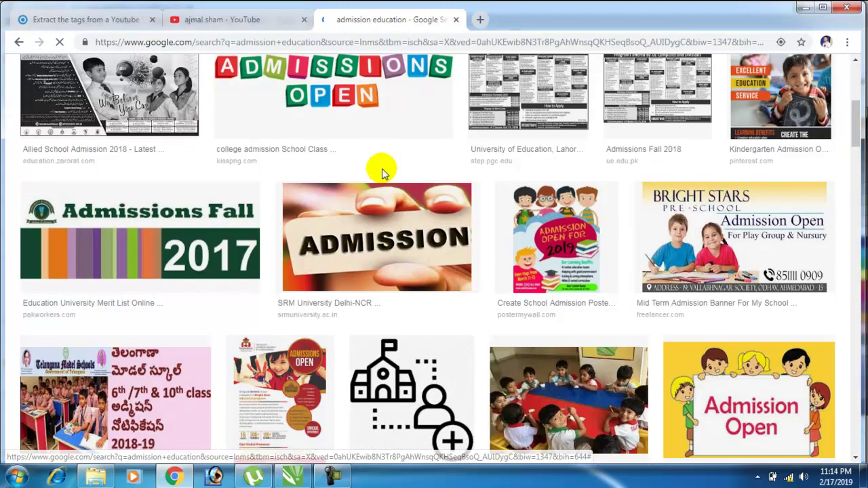
scroll(382, 173, "down", 2)
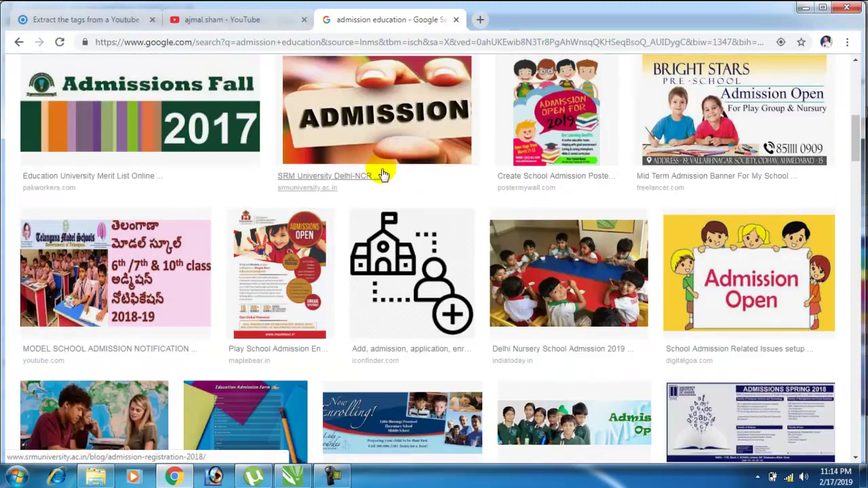
scroll(381, 174, "down", 3)
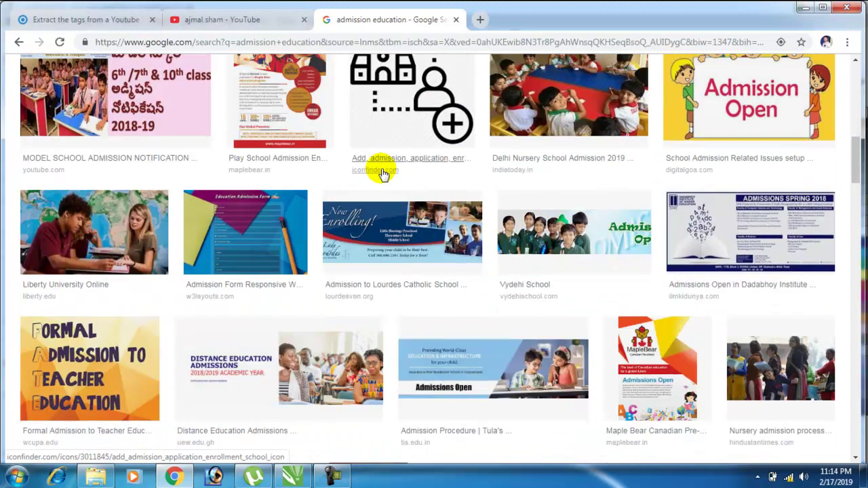
left_click(124, 217)
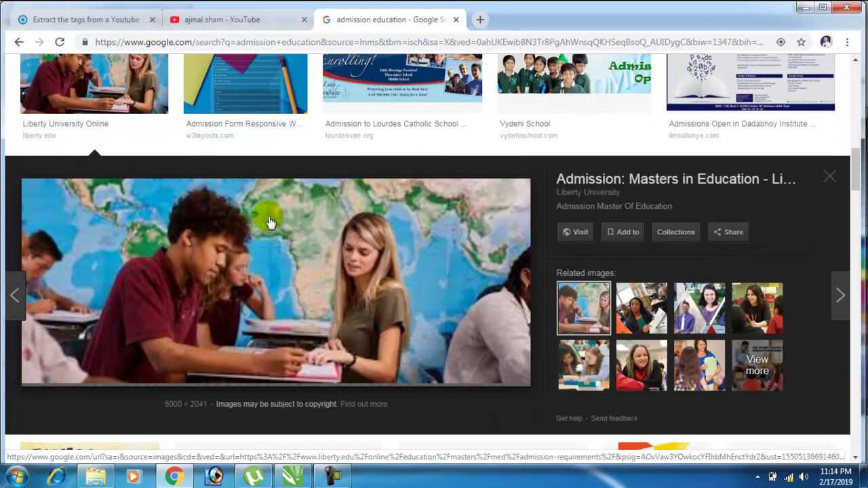
left_click(708, 311)
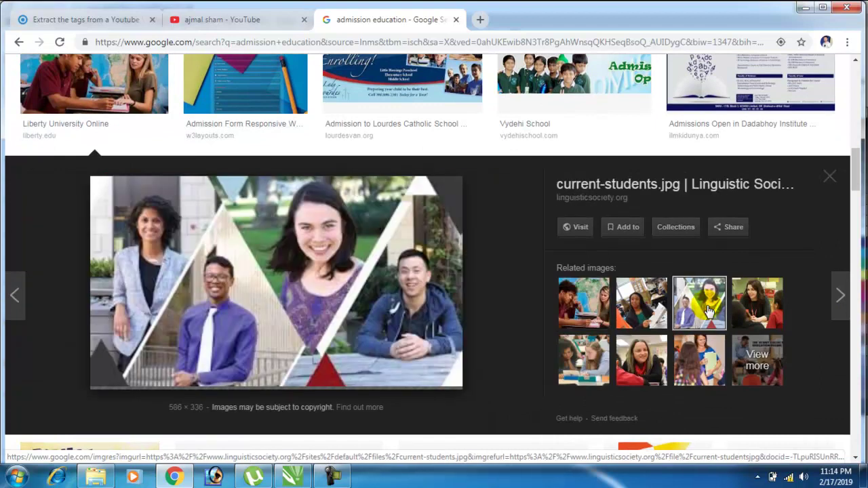
left_click(757, 303)
left_click(699, 360)
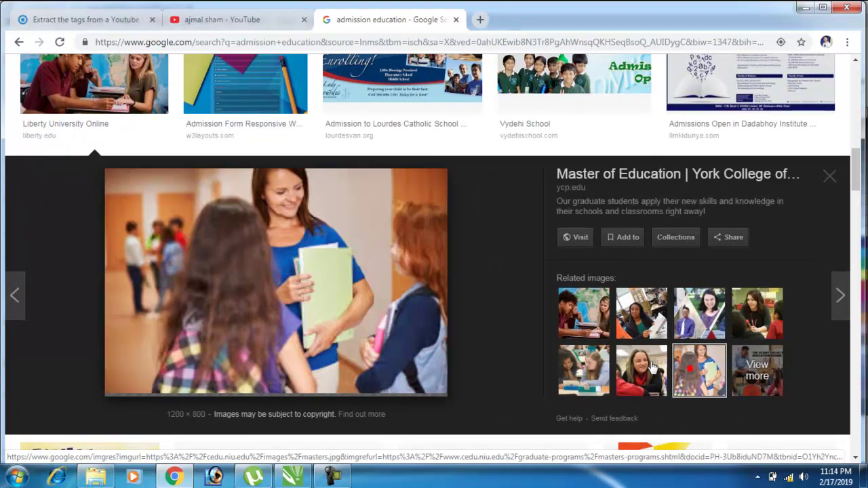
left_click(654, 366)
left_click(583, 356)
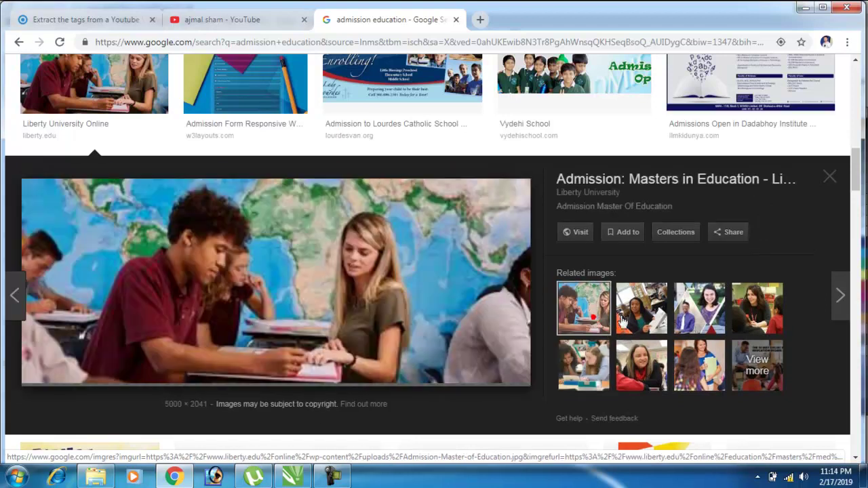
left_click(655, 326)
left_click(688, 309)
right_click(277, 226)
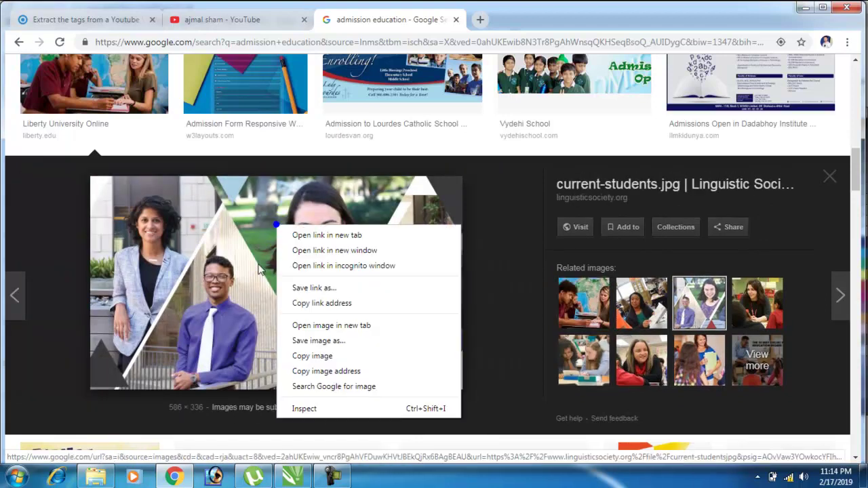
left_click(322, 340)
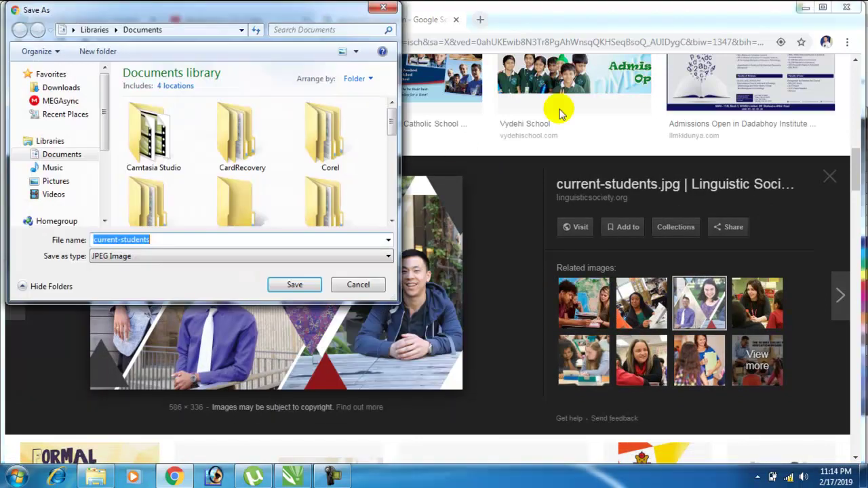
left_click(366, 287)
Copy the current-students.jpg image and paste it into the CorelDRAW flyer
right_click(332, 228)
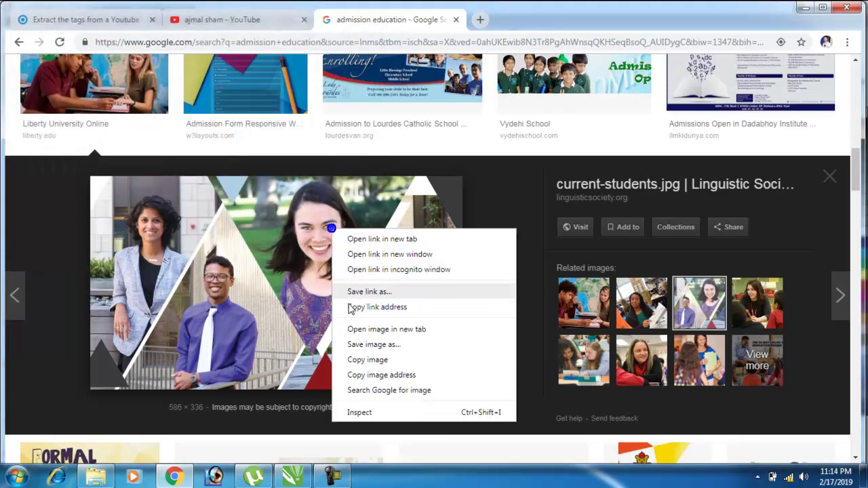
left_click(371, 358)
left_click(805, 7)
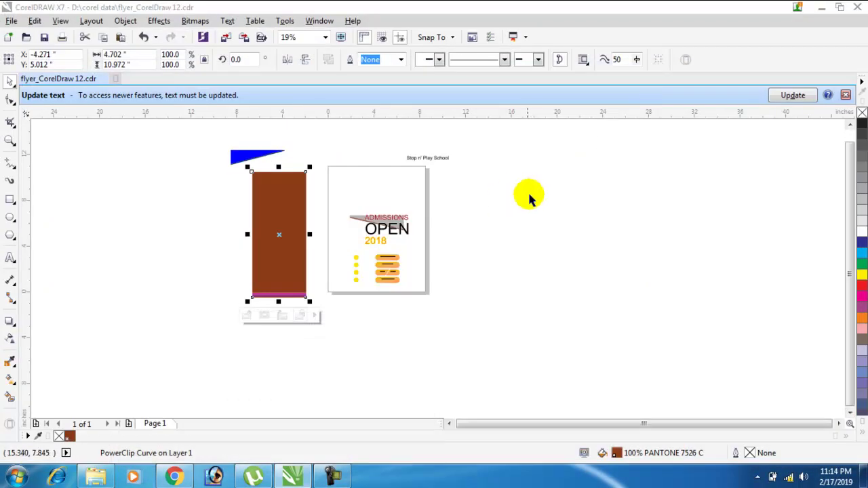
right_click(520, 198)
left_click(571, 278)
Move the pasted students photo to the blank area beside the brown panel, below the blue triangle
left_click_drag(384, 214, 210, 187)
left_click(268, 181)
left_click(305, 150)
key("F2")
left_click_drag(181, 137, 436, 349)
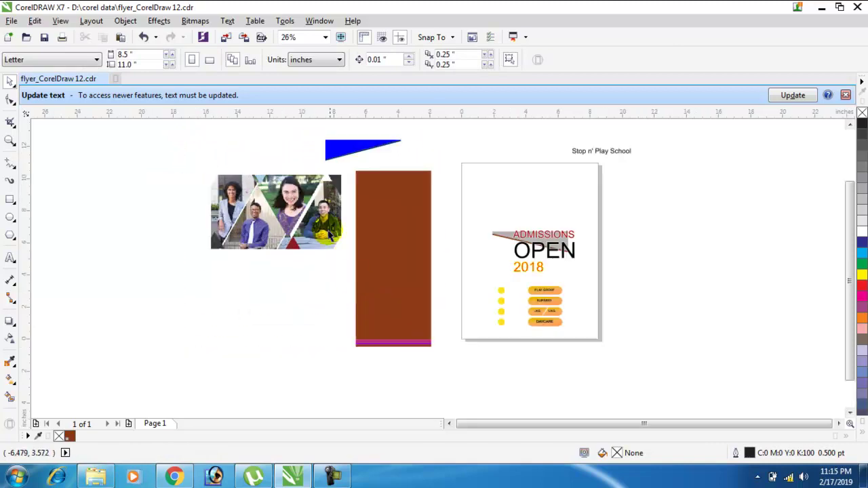
Place the students photo inside the tall brown panel as a PowerClip
left_click(360, 279)
left_click(417, 124)
left_click(397, 185)
left_click(311, 200)
left_click(203, 24)
mouse_move(156, 24)
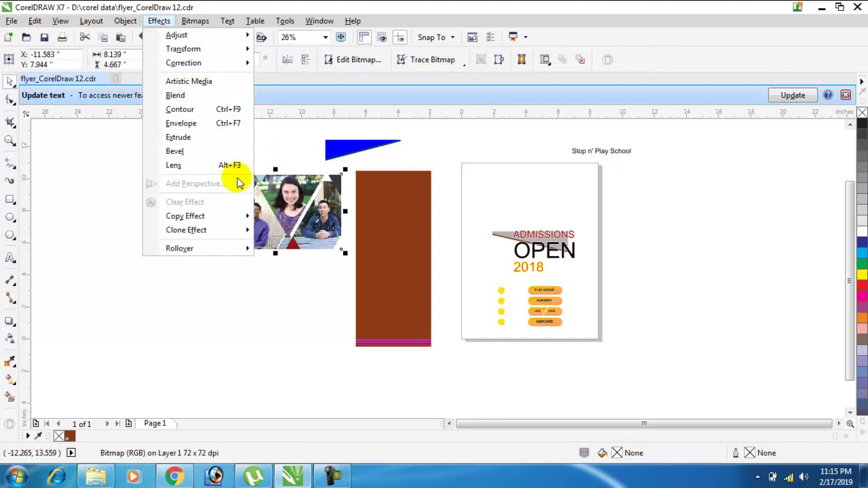
mouse_move(126, 20)
mouse_move(169, 130)
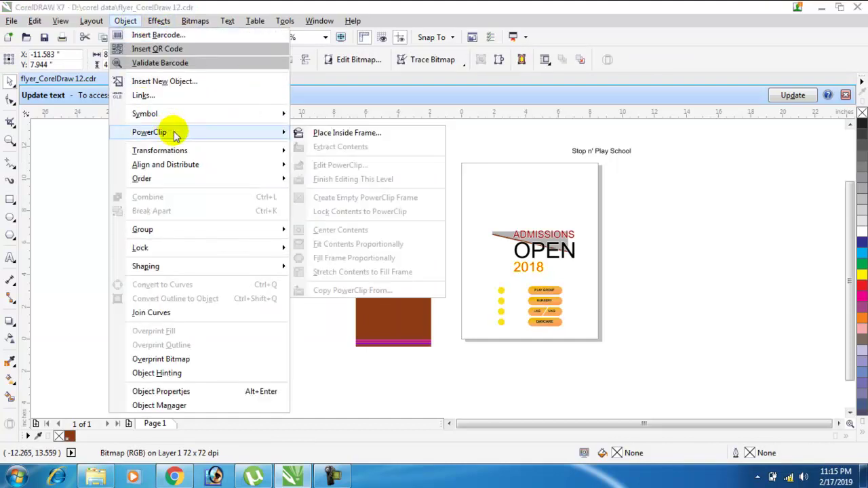
left_click(320, 133)
left_click(378, 183)
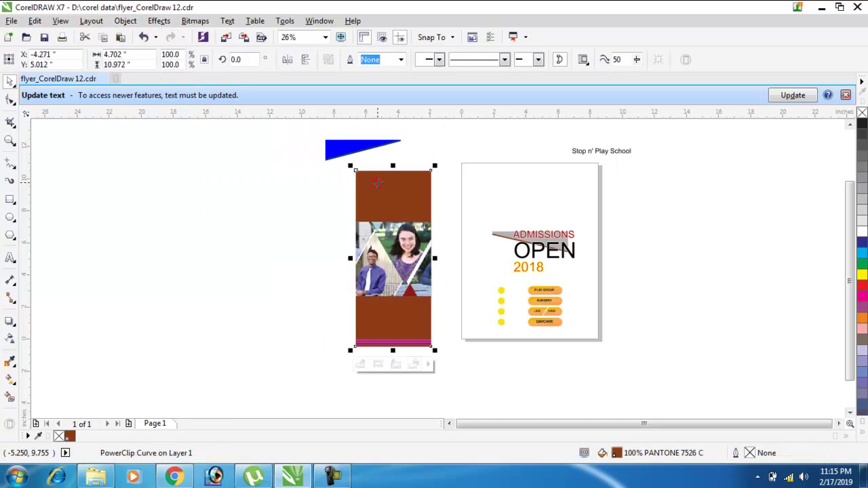
Open the tall brown panel's PowerClip for editing and move the students photo out of the frame into the blank area beside it
right_click(383, 261)
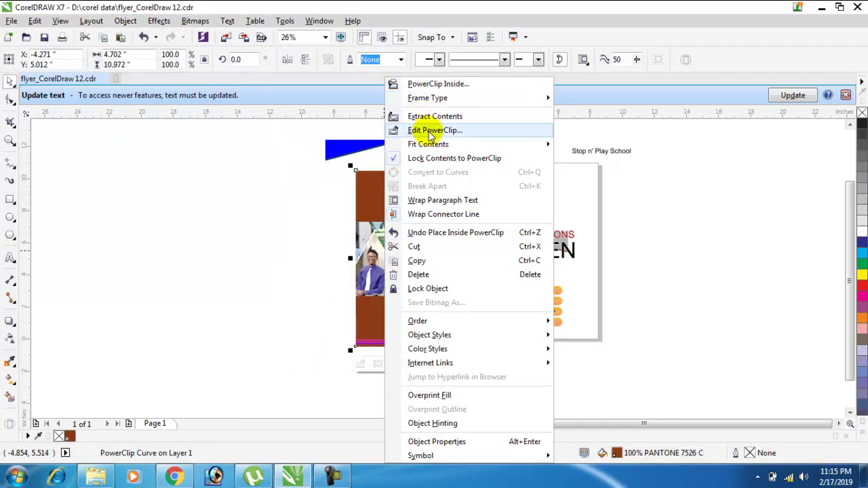
left_click(429, 131)
left_click_drag(385, 251, 232, 251)
Scale the classroom photo to about 5.44 × 3.62 in at the top of the frame and finish editing the PowerClip
left_click_drag(294, 184, 395, 203)
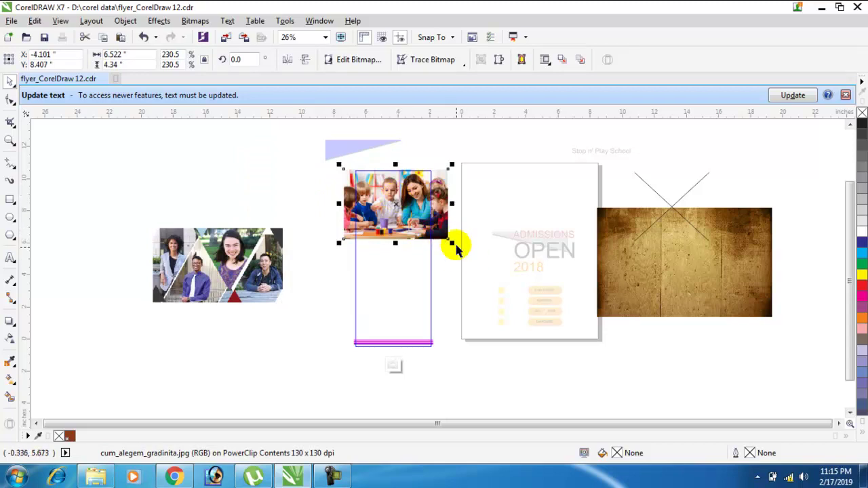
left_click_drag(451, 242, 426, 217)
key("F2")
left_click_drag(341, 155, 480, 253)
left_click_drag(383, 238, 374, 231)
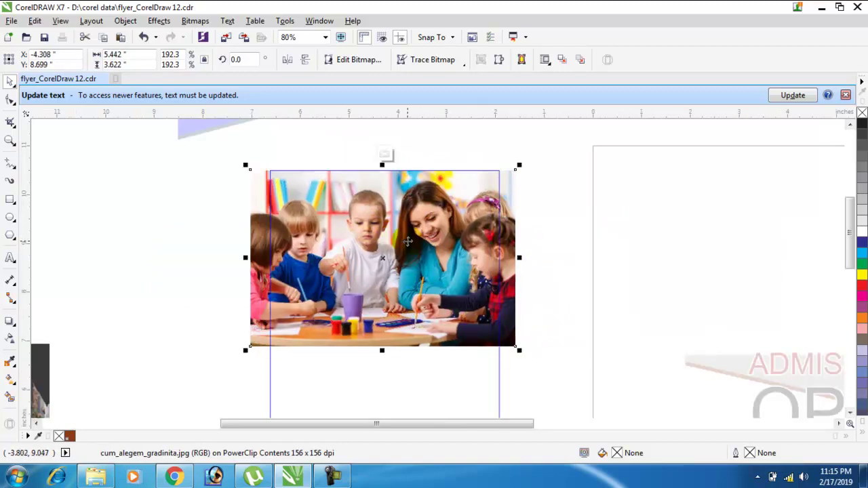
right_click(384, 210)
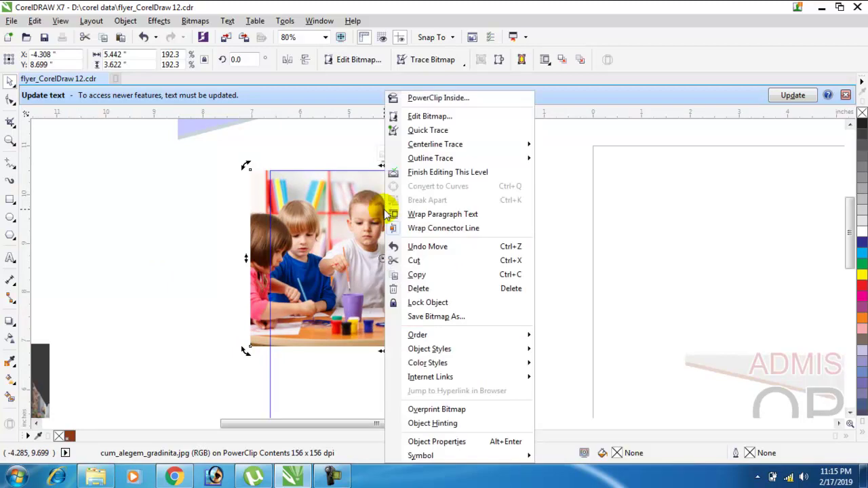
left_click(441, 174)
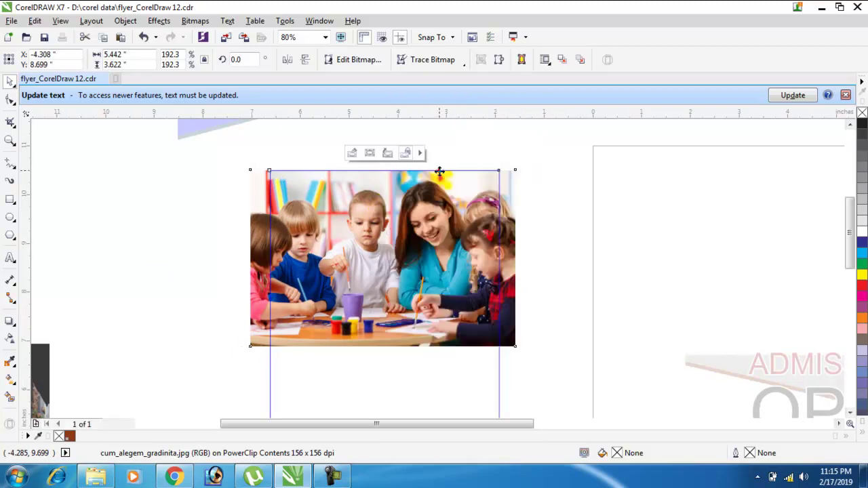
scroll(417, 216, "down", 2)
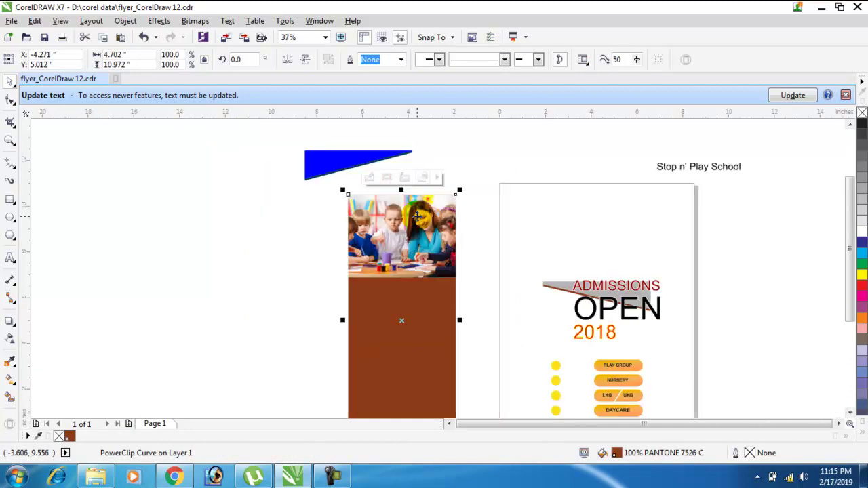
scroll(400, 319, "down", 2)
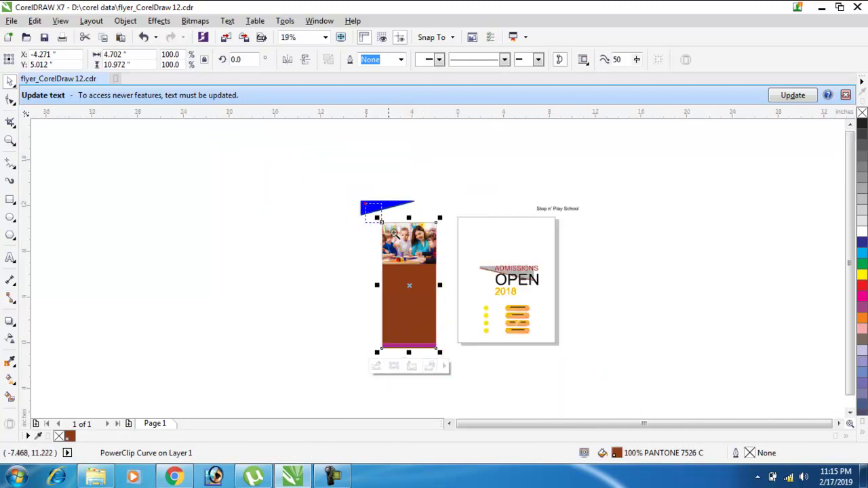
Examine the blue triangle and the photo panel beside the flyer page
left_click(546, 343)
scroll(488, 274, "up", 2)
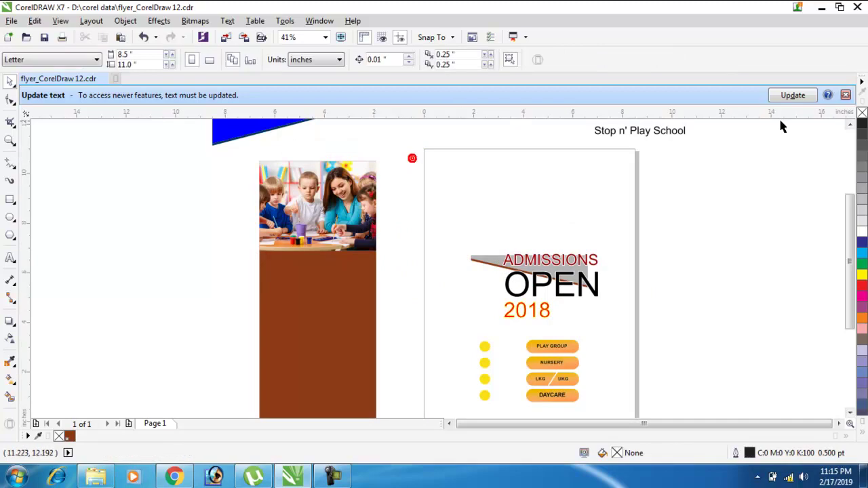
left_click(850, 125)
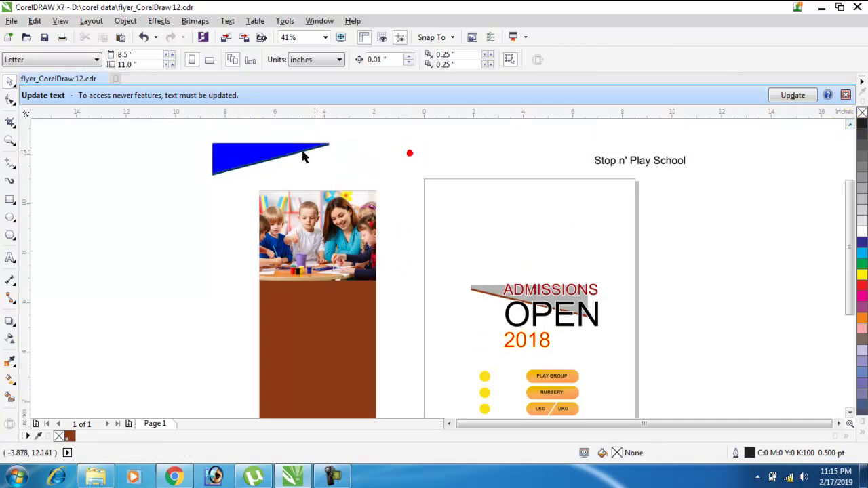
left_click_drag(330, 162, 382, 160)
left_click(381, 160)
key("F2")
left_click_drag(154, 123, 386, 203)
scroll(247, 206, "down", 1)
key("F2")
left_click_drag(167, 155, 664, 409)
scroll(304, 275, "down", 3)
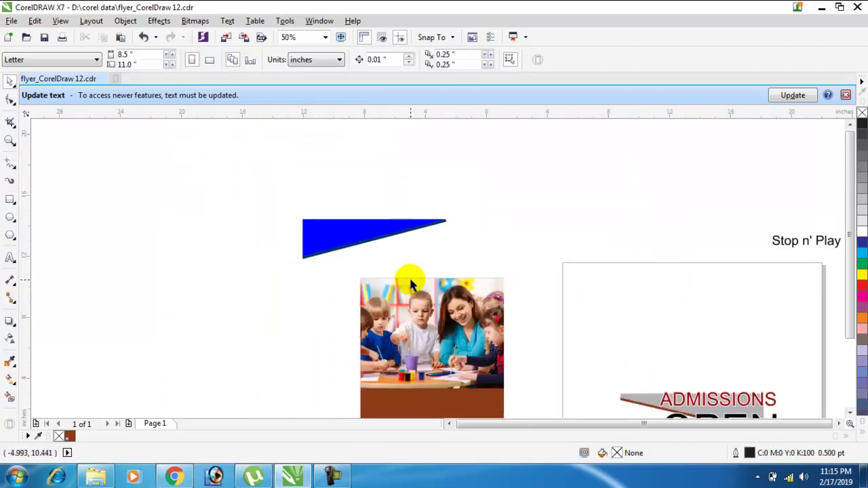
left_click(849, 412)
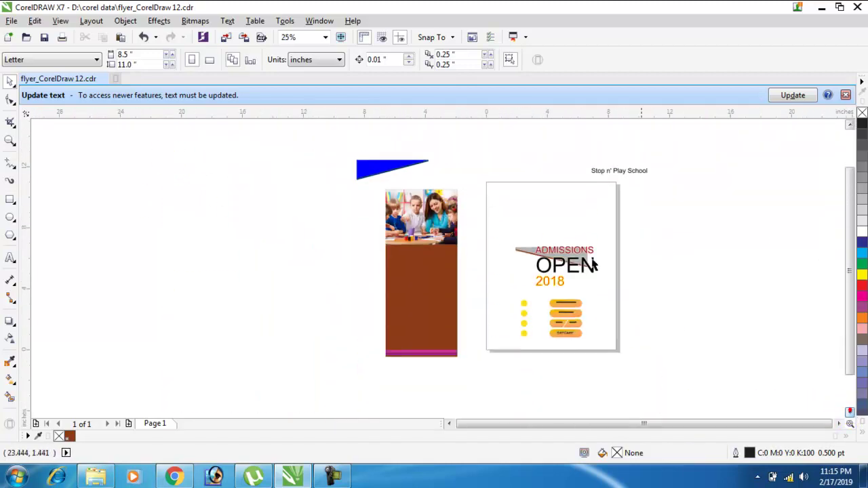
left_click_drag(331, 144, 560, 276)
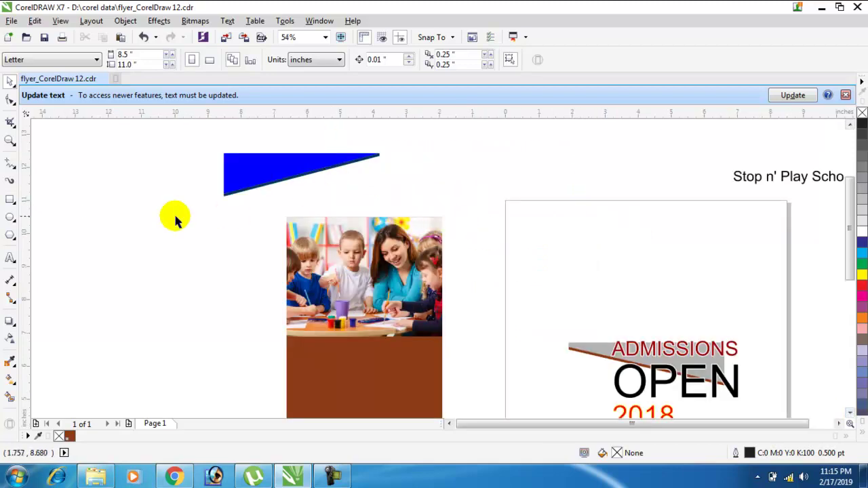
Draw a rectangle about 3.67 × 1.13 in beside the blue triangle and convert it to a triangular curve by removing its lower-right node
left_click(9, 199)
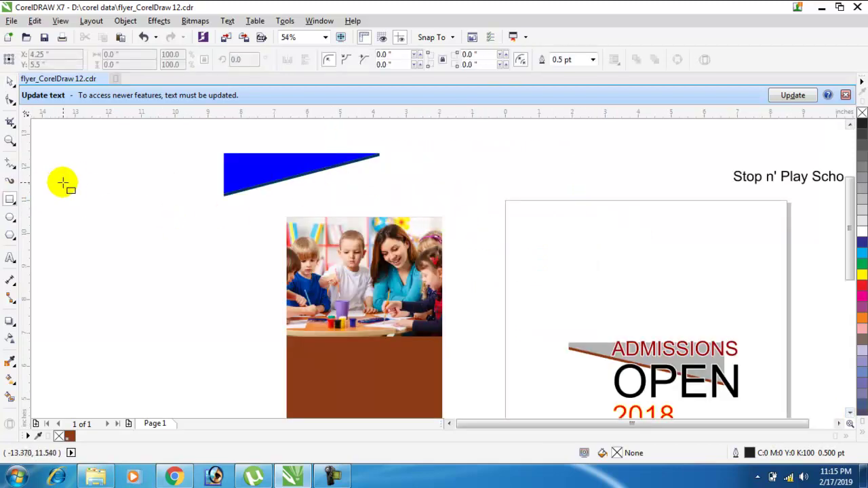
left_click_drag(62, 184, 184, 221)
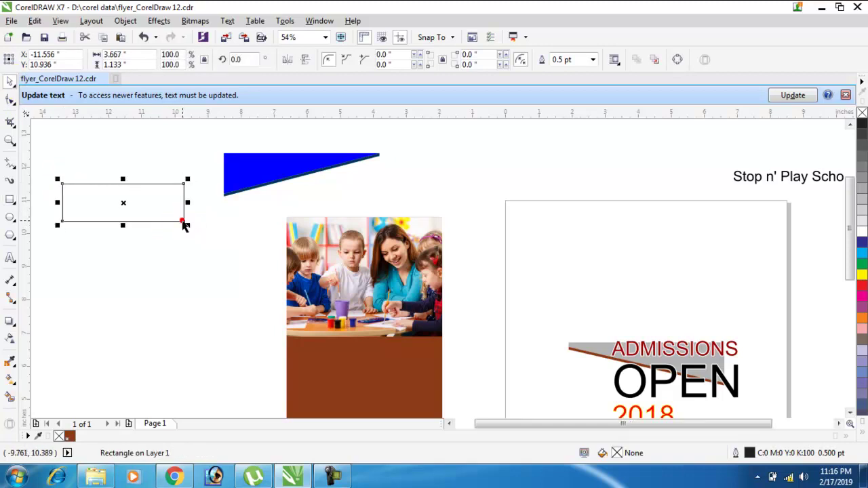
right_click(160, 204)
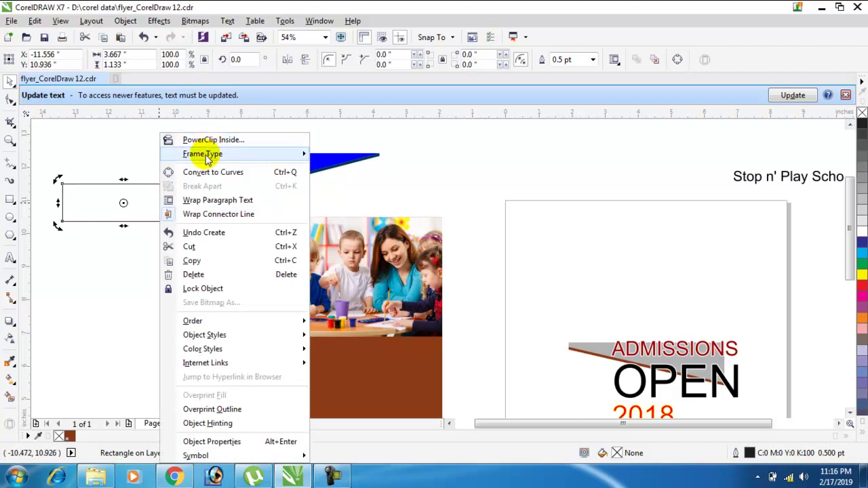
mouse_move(207, 155)
left_click(190, 172)
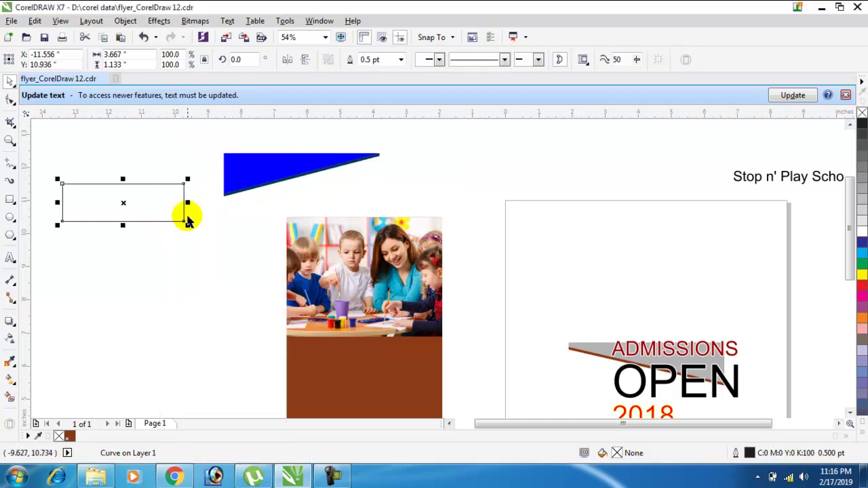
double_click(186, 225)
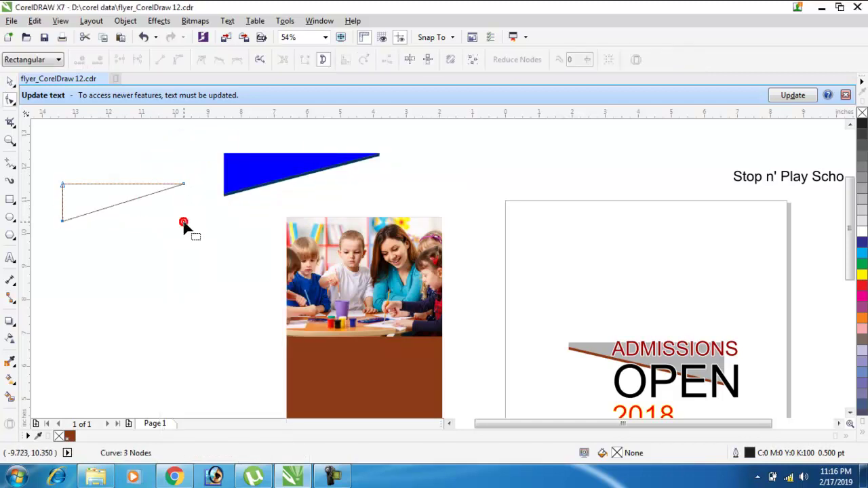
left_click(9, 81)
Enlarge the new triangle to about 4.04 × 1.25 in and fill it with the C100 M100 Y0 K0 blue
left_click_drag(44, 158, 262, 262)
mouse_move(527, 196)
left_mouse_down()
mouse_move(576, 187)
mouse_move(532, 193)
left_mouse_up()
left_click_drag(535, 306, 564, 314)
left_click(861, 244)
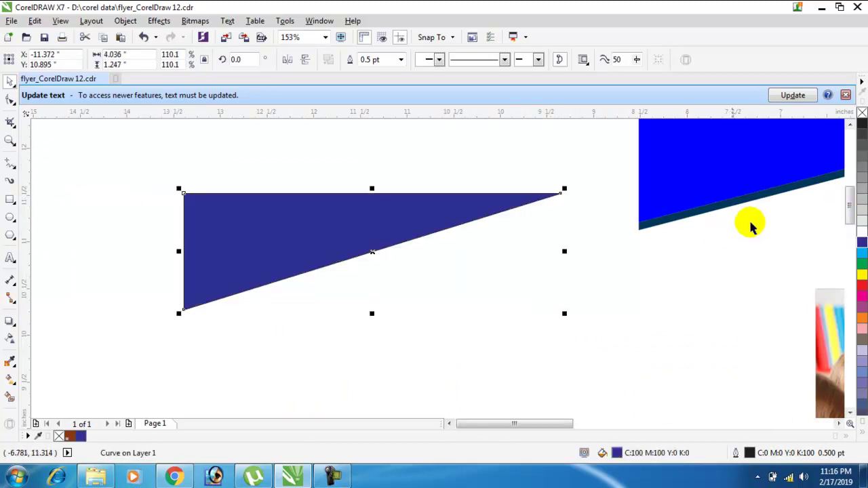
Sample the original triangle's bright blue with the Color Eyedropper and apply it to the new triangle
left_click(11, 362)
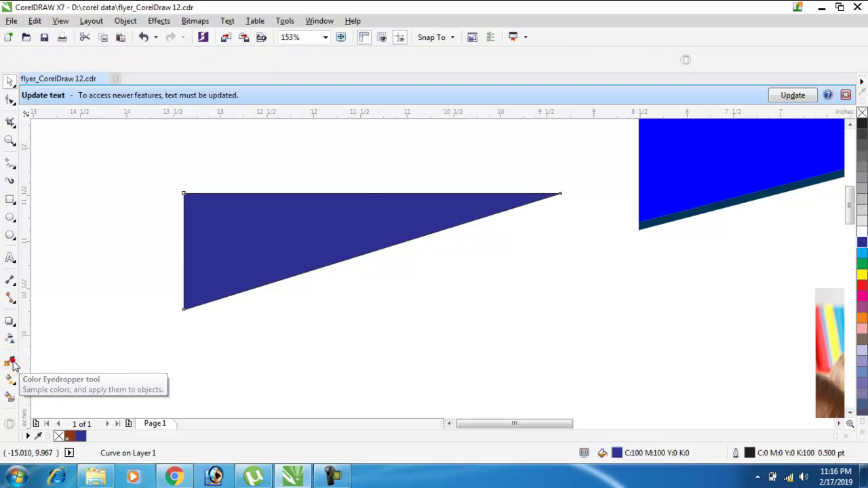
left_click(720, 149)
left_click(351, 224)
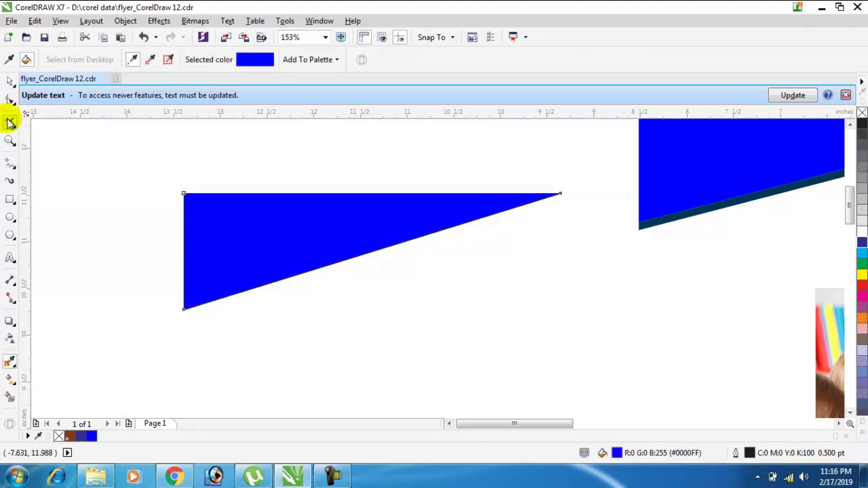
left_click(9, 81)
Delete the newly drawn blue triangle
scroll(213, 149, "down", 3)
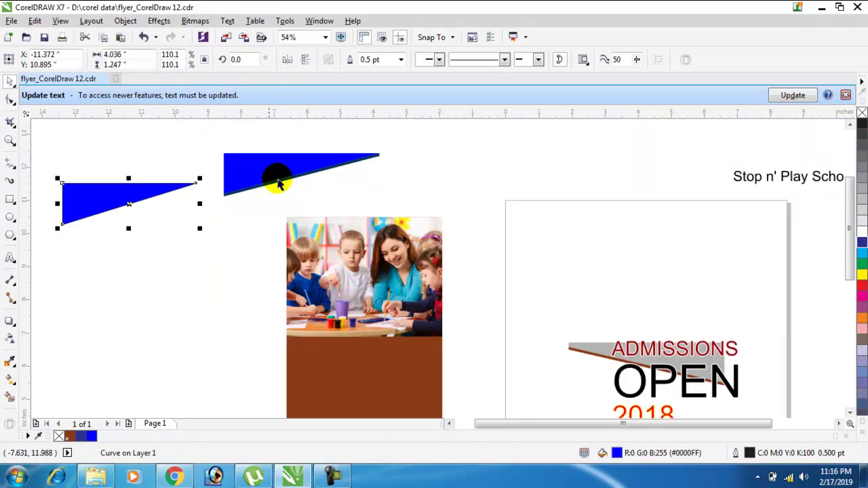
left_click(193, 230)
left_click(126, 185)
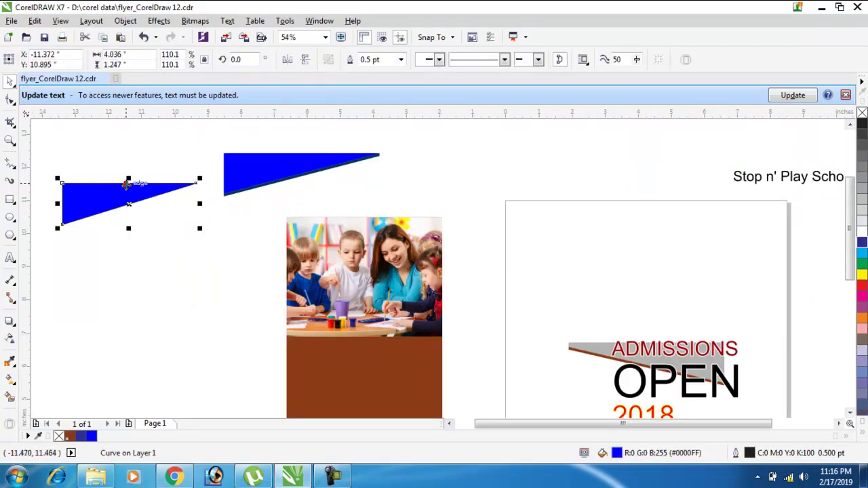
key("Delete")
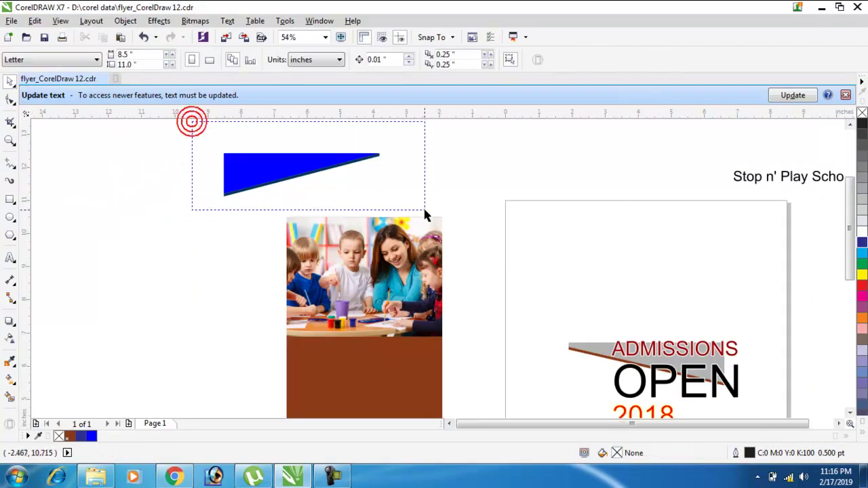
Move the original blue triangle group over the classroom photo, aligned with the top corners of the brown panel
left_click_drag(424, 215, 424, 211)
mouse_move(300, 171)
left_mouse_down()
mouse_move(332, 223)
mouse_move(364, 241)
left_mouse_up()
left_click_drag(246, 184, 494, 319)
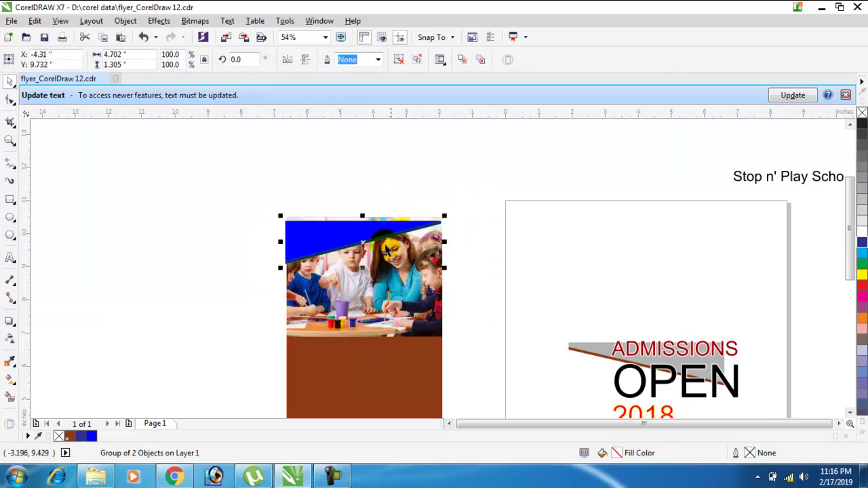
key("F2")
left_click_drag(262, 195, 485, 295)
left_click_drag(391, 245, 388, 225)
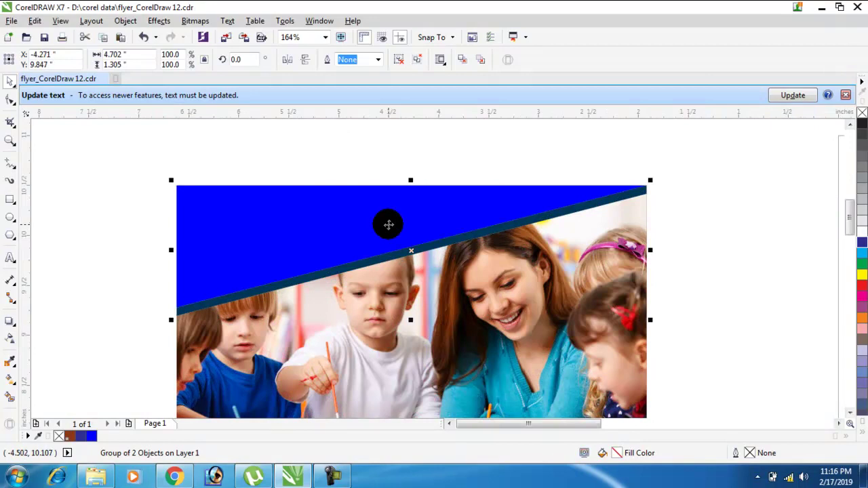
Extract the contents of the brown panel's PowerClip, and undo the extraction
scroll(388, 224, "down", 2)
left_click(459, 299)
right_click(457, 293)
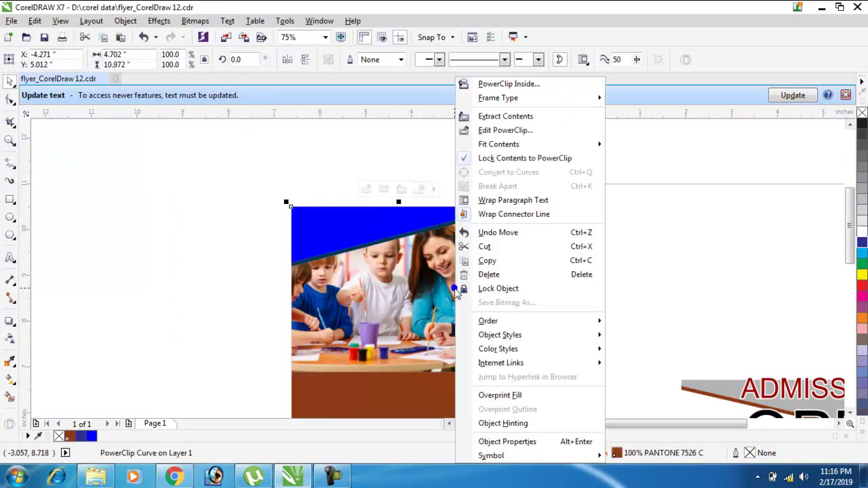
left_click(510, 119)
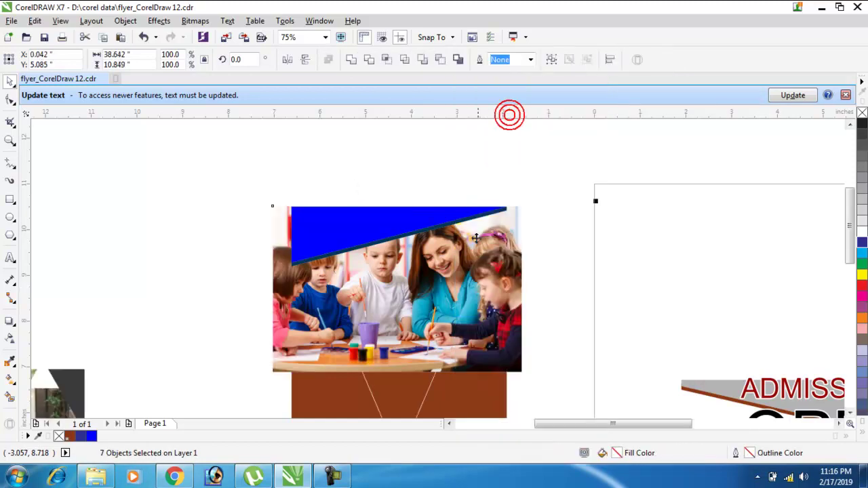
right_click(465, 261)
left_click(433, 146)
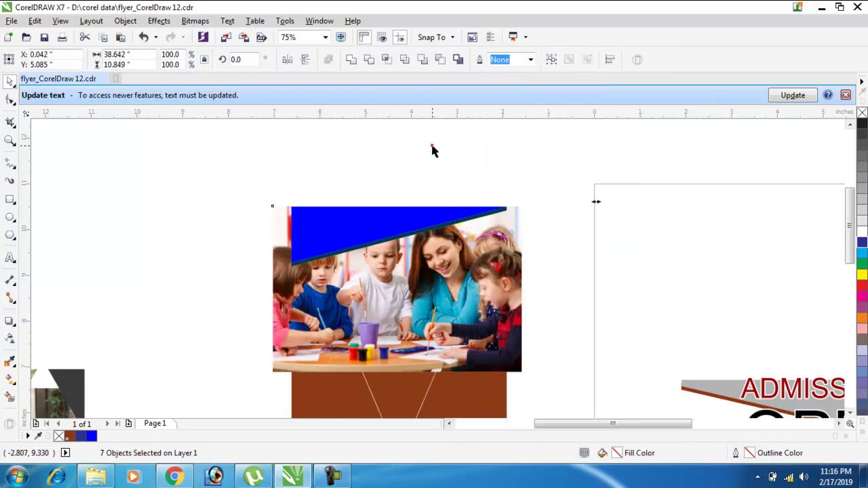
key("ctrl+z")
Edit the panel's PowerClip, shift the classroom photo down to about Y 8.37 in, and finish editing
right_click(453, 264)
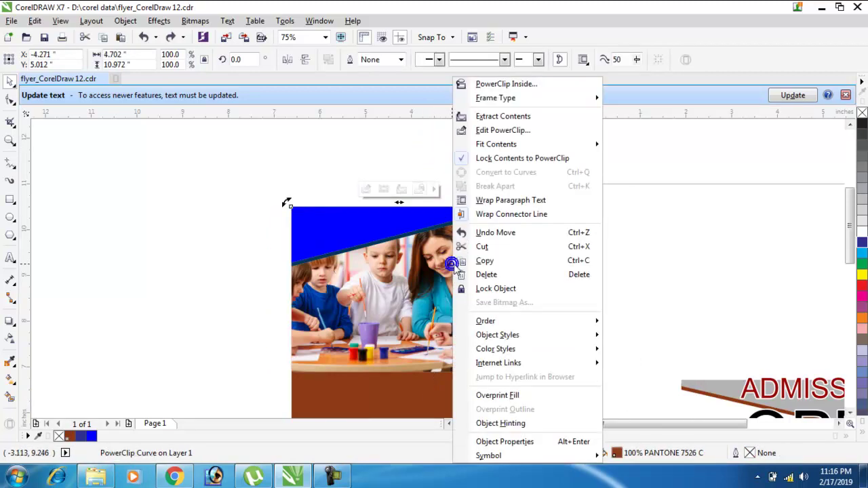
mouse_move(498, 146)
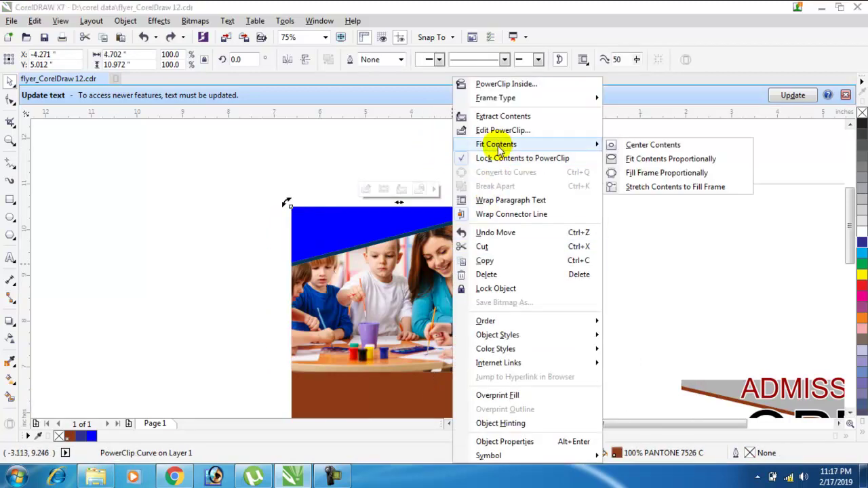
left_click(495, 131)
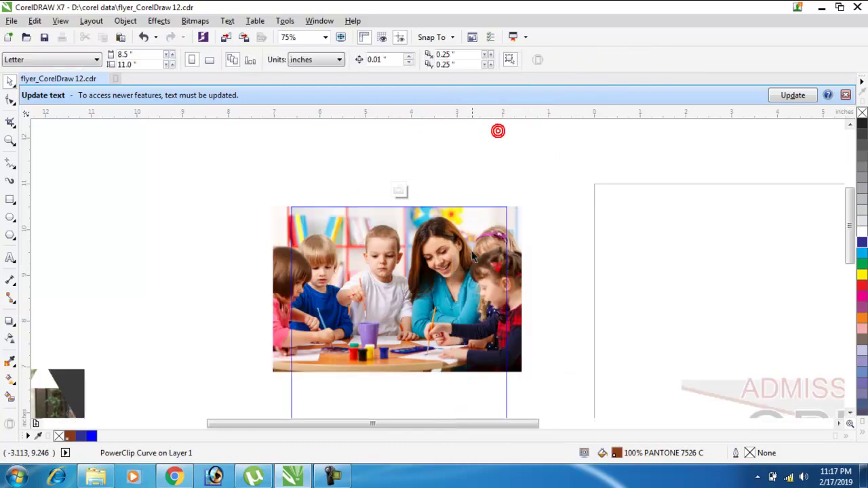
left_click(460, 274)
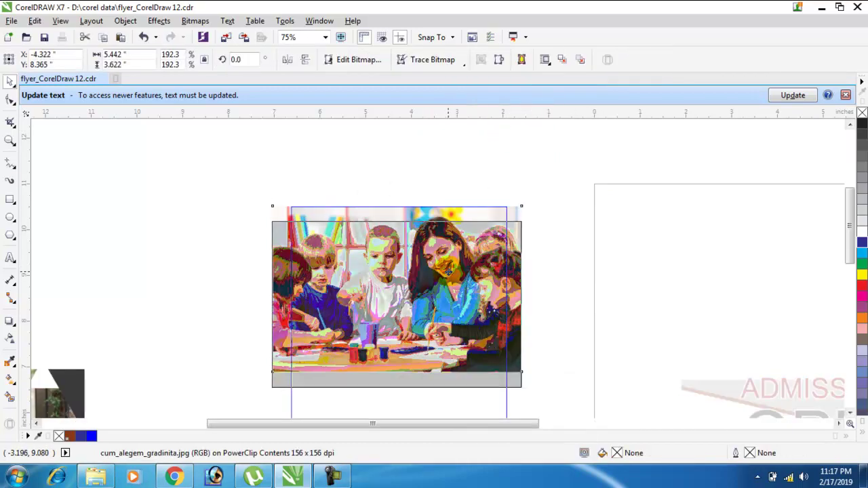
right_click(434, 270)
left_click(489, 171)
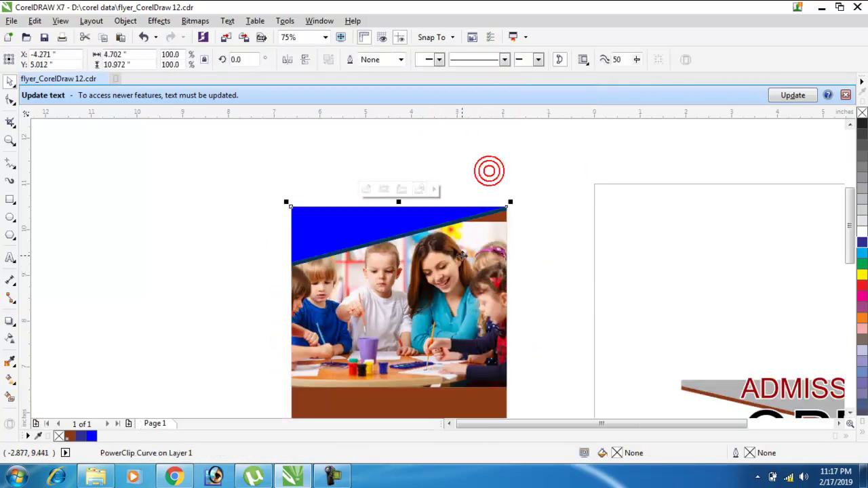
Edit the brown panel's PowerClip, shift the classroom photo up to about Y 8.56 in, and finish editing
right_click(470, 260)
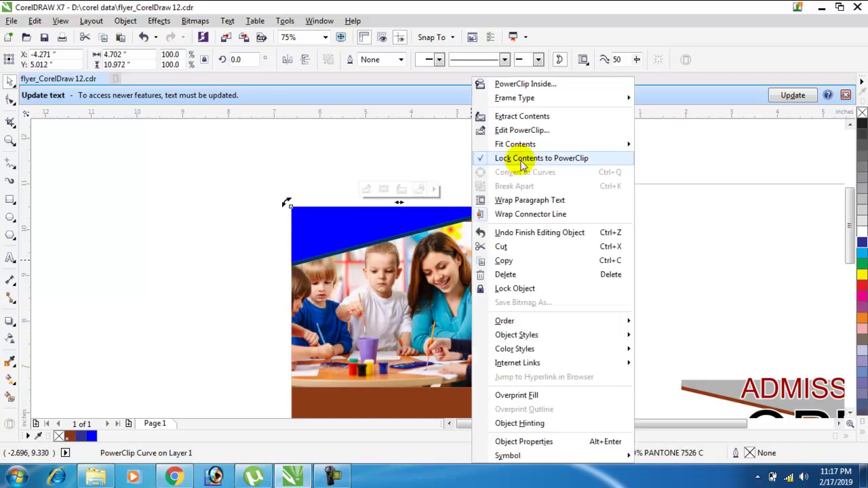
left_click(520, 133)
left_click_drag(440, 292, 443, 285)
right_click(442, 285)
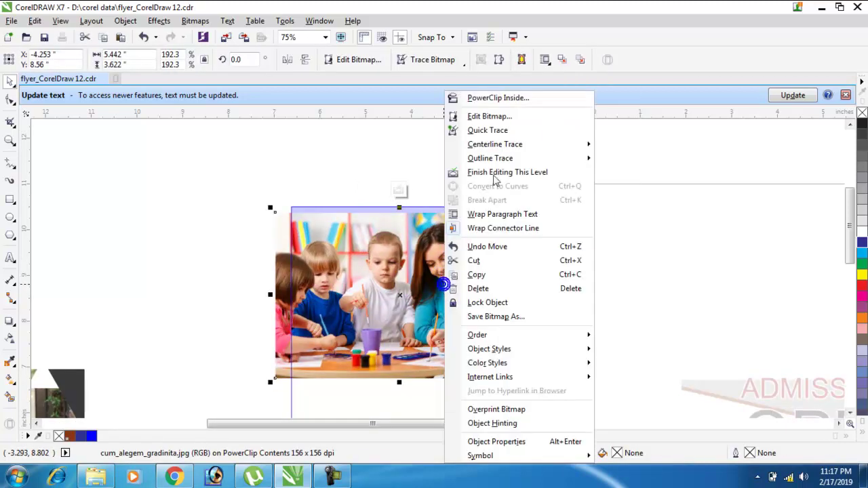
left_click(494, 170)
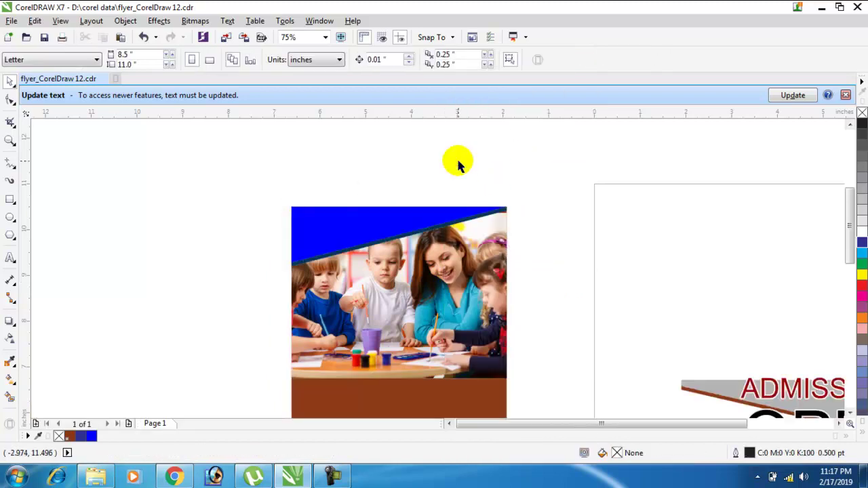
Move the "Stop n' Play School" text from above the page onto the blue triangle at the head of the brown panel
scroll(457, 162, "down", 2)
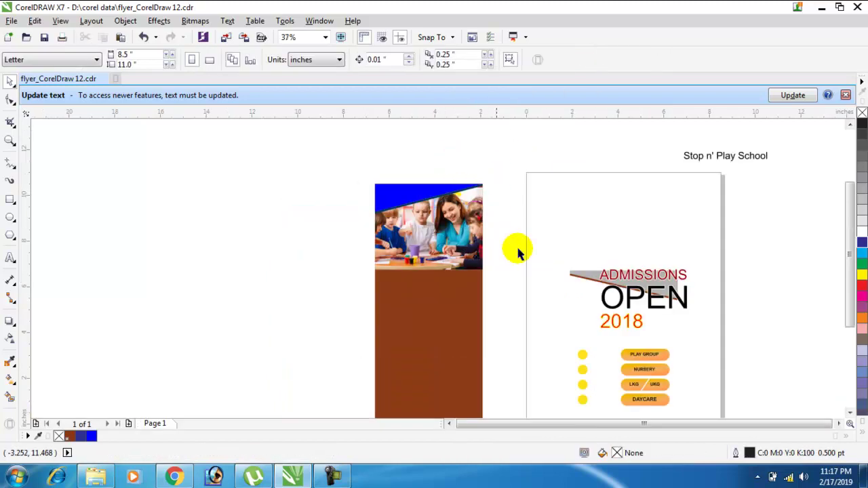
left_click(839, 423)
left_click(849, 412)
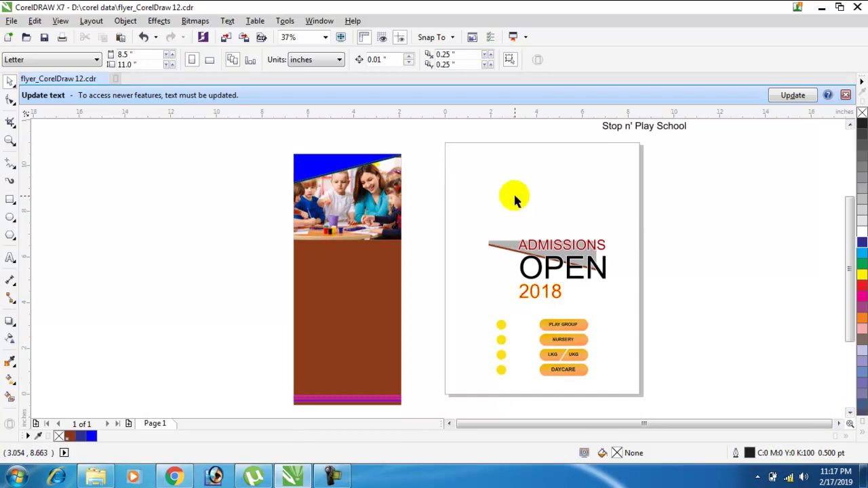
left_click_drag(244, 137, 454, 243)
left_click(465, 229)
left_click(676, 129)
left_click(849, 125)
mouse_move(653, 158)
left_mouse_down()
mouse_move(617, 169)
mouse_move(339, 185)
mouse_move(342, 191)
left_mouse_up()
Enlarge the "Stop n' Play School" text to nearly span the panel's width and centre it near the panel's upper edge
key("F2")
left_click_drag(277, 159, 482, 261)
scroll(483, 266, "up", 3)
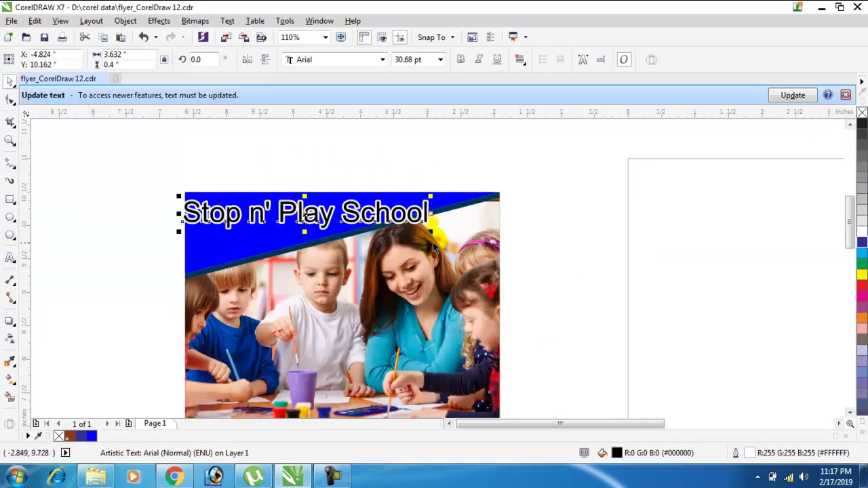
left_click_drag(431, 231, 483, 238)
left_click_drag(336, 218, 339, 215)
left_click(547, 198)
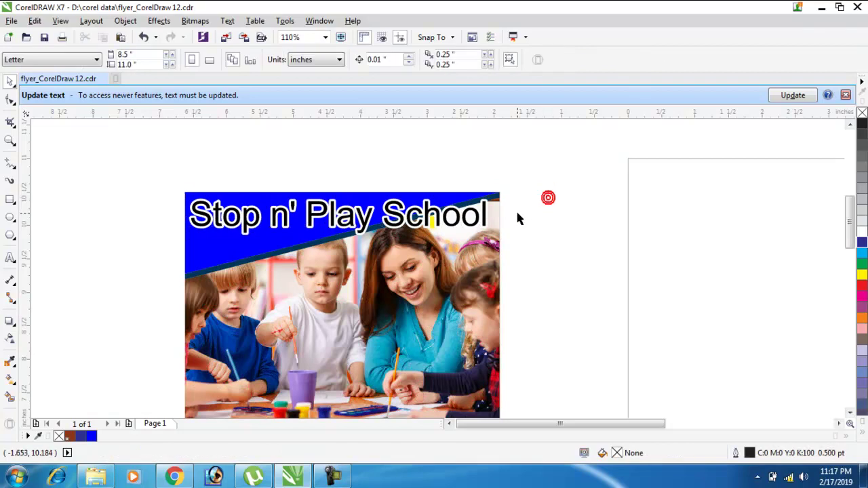
Try to move the triangle shape away from behind the ADMISSIONS text, and undo the move
scroll(518, 217, "down", 2)
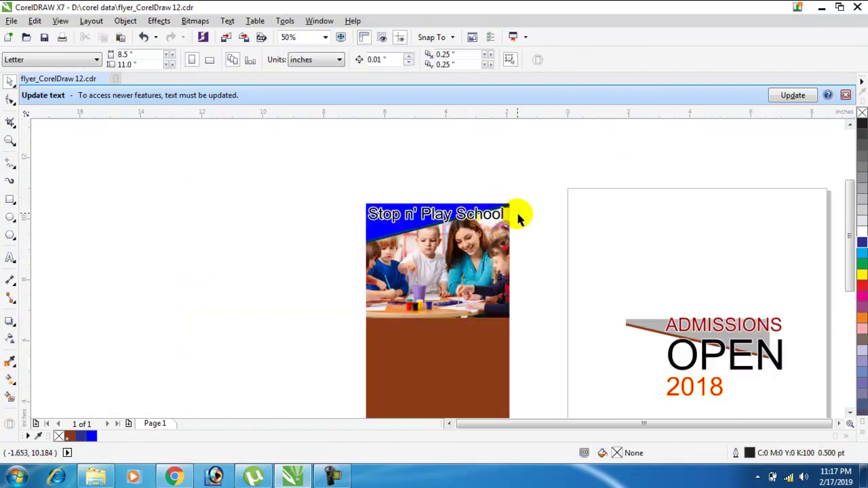
left_click(849, 413)
left_click(849, 413)
left_click(849, 412)
left_click(839, 424)
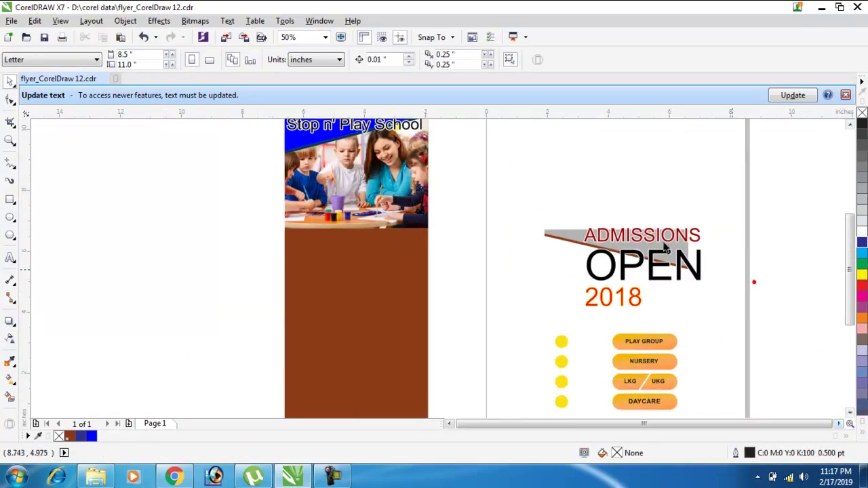
left_click(551, 231)
left_click(555, 212)
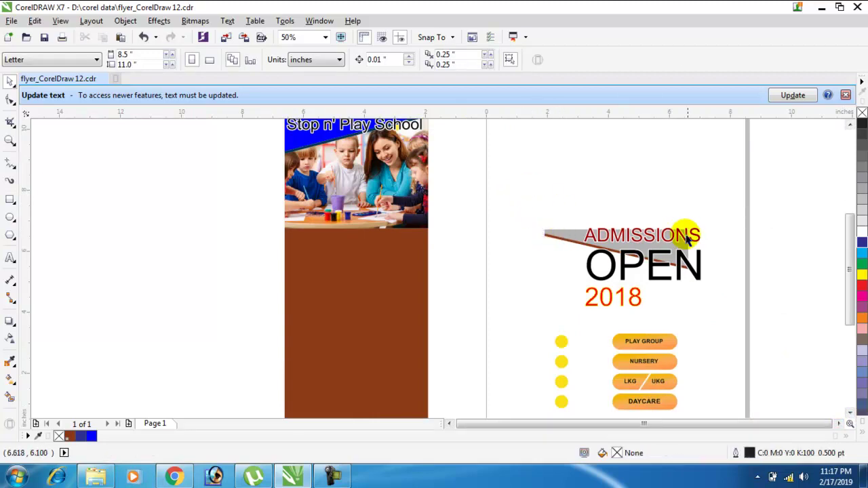
left_click(683, 234)
left_click(553, 236)
left_click_drag(559, 233, 526, 175)
left_click(552, 188)
key("ctrl+z")
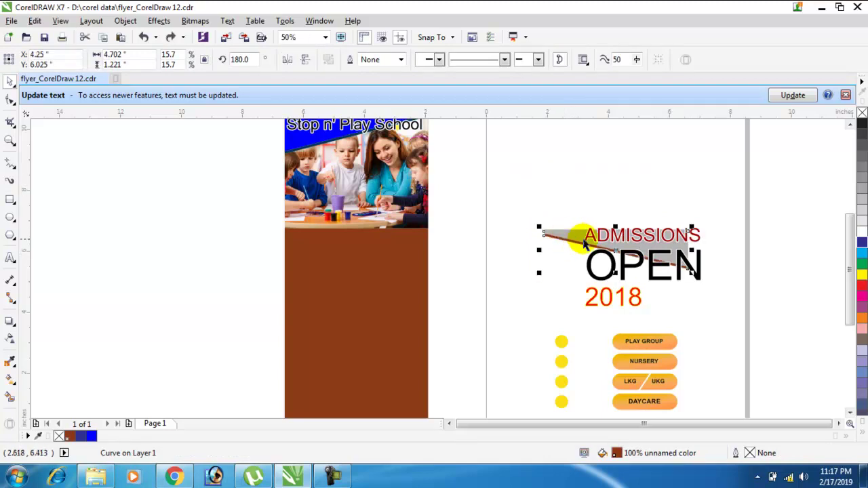
Move the grey triangle and its brown backing shape up clear of the ADMISSIONS text, with the brown shape at about Y 8.116 in
left_click(549, 193)
left_click(571, 243)
left_click(570, 233)
left_click_drag(571, 234, 564, 178)
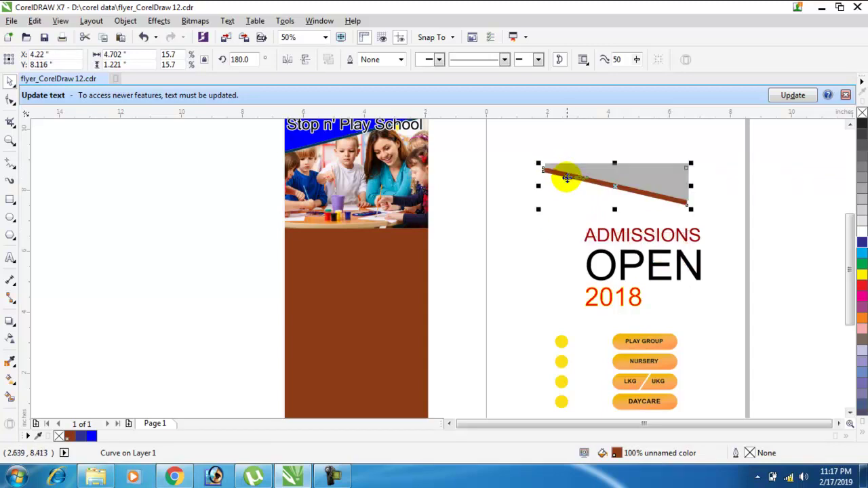
Shift the brown backing shape to about X 4.263, Y 8.251 in, leaving a thin brown edge along the grey triangle's slope
left_click(531, 144)
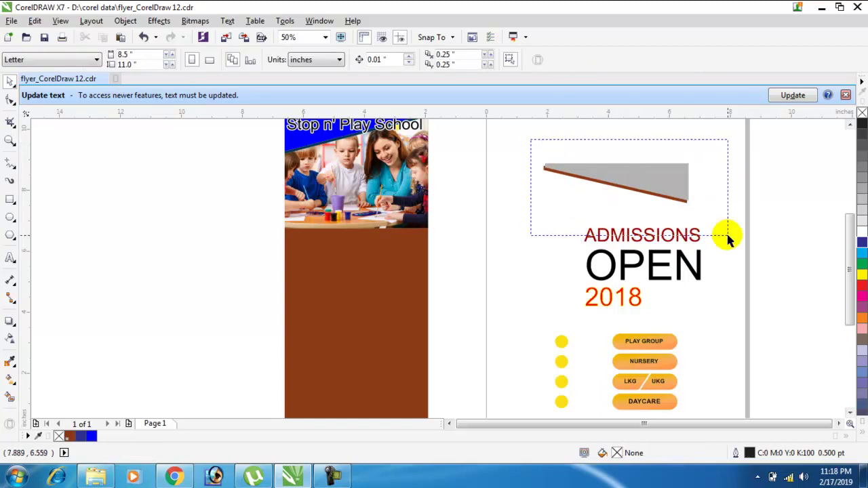
left_click_drag(727, 236, 728, 236)
key("F2")
left_click_drag(531, 147, 582, 189)
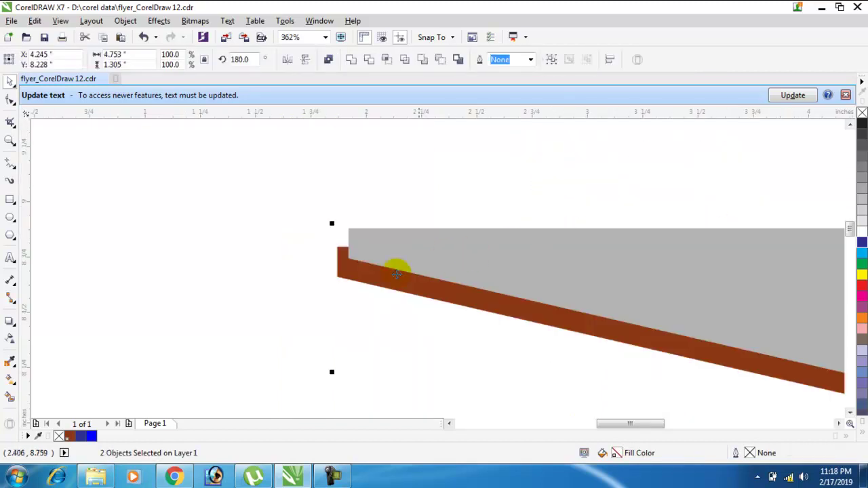
left_click(344, 305)
left_click(359, 277)
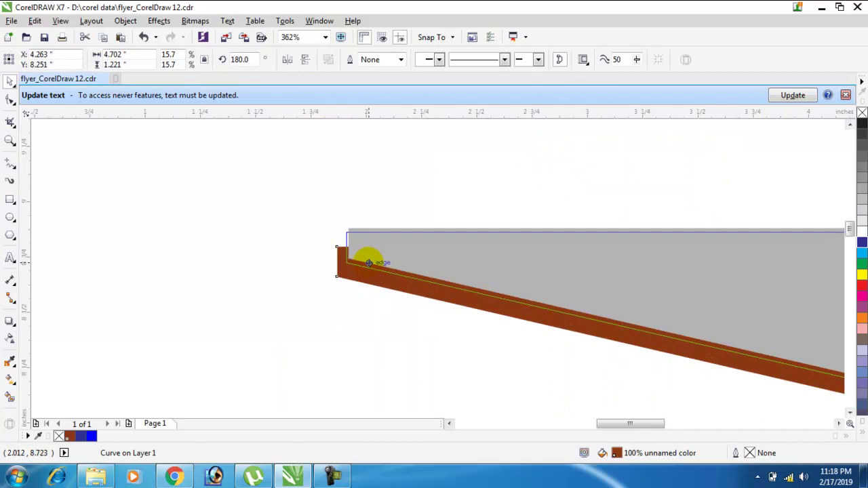
left_click_drag(368, 262, 370, 268)
scroll(368, 264, "down", 4)
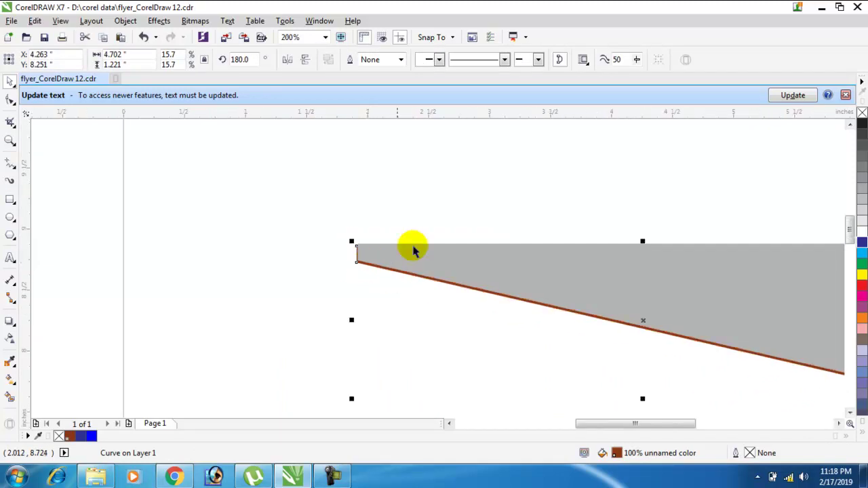
Group the grey and brown triangles and move the group onto the brown panel directly below the classroom photo, about X -4.317, Y 6.198 in
left_click(459, 188)
left_click_drag(385, 183, 716, 325)
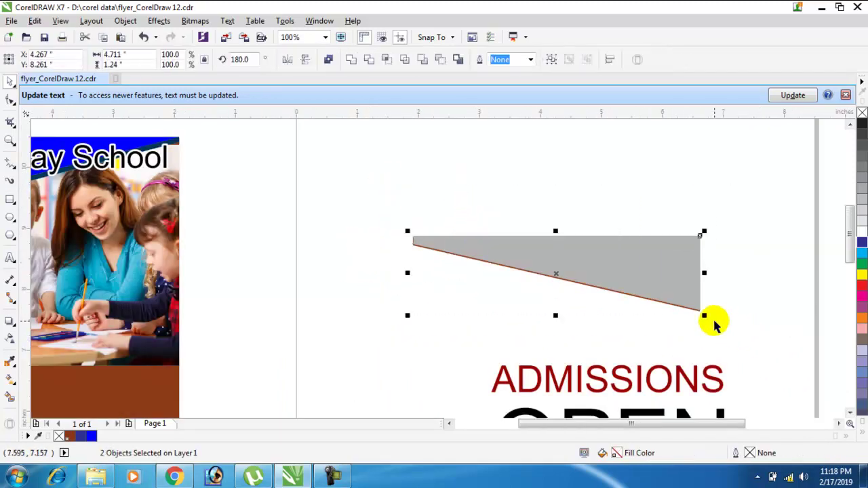
scroll(715, 324, "down", 2)
left_click_drag(612, 300, 377, 354)
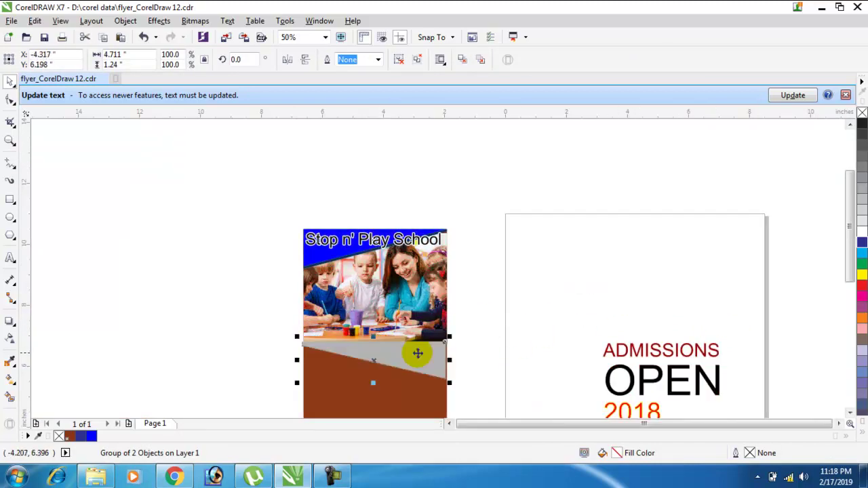
Check the flyer file in the corel data folder in Windows Explorer, and return to CorelDRAW
left_click(849, 413)
left_click(850, 415)
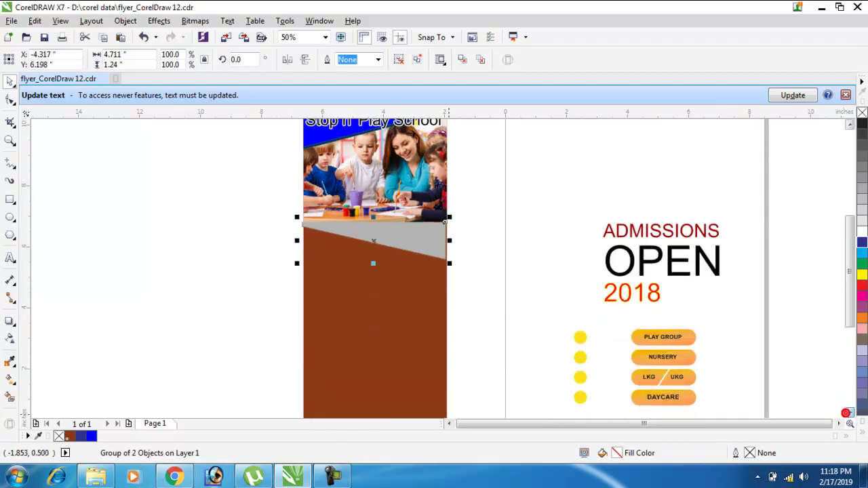
left_click(95, 477)
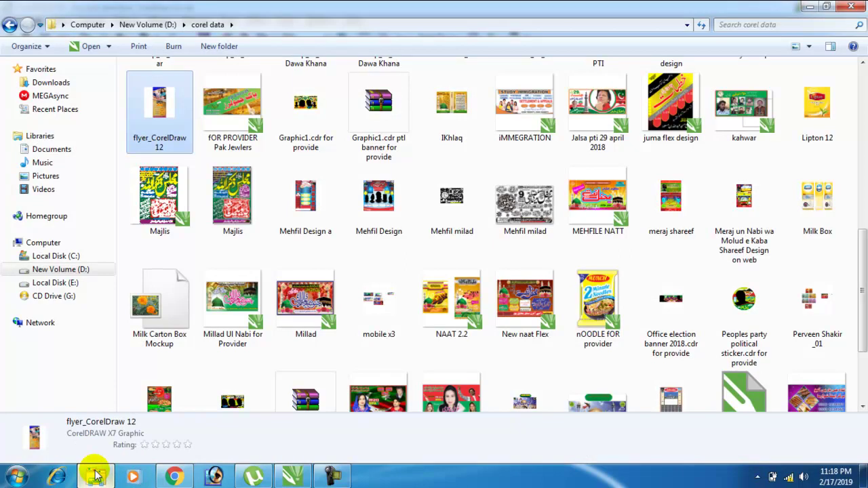
left_click(96, 477)
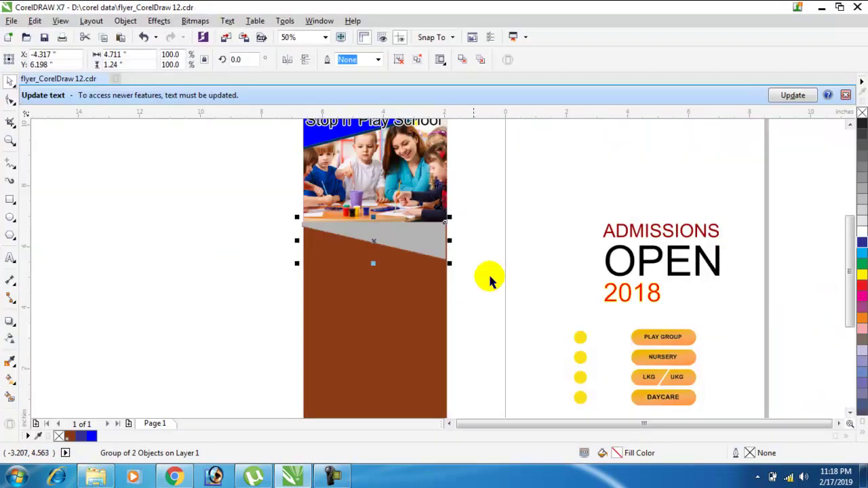